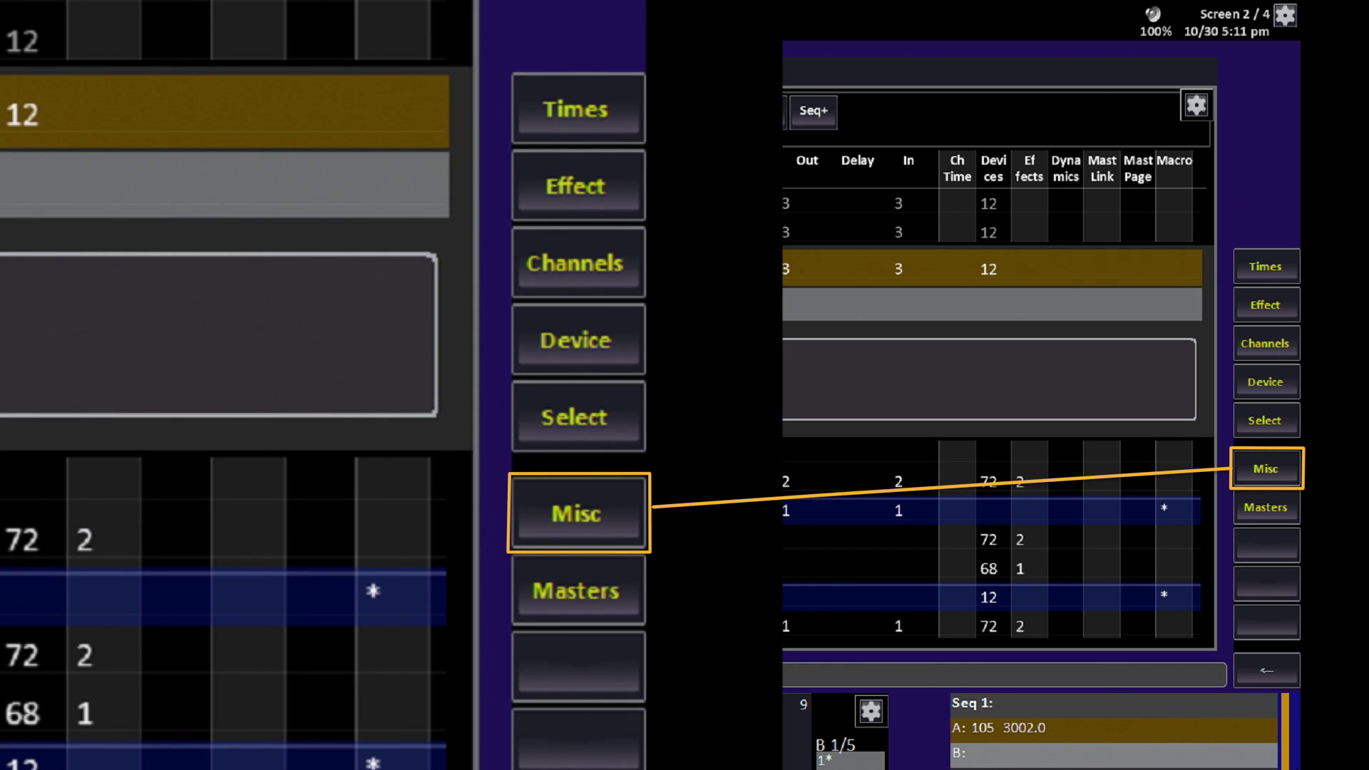
Switch to the miscellaneous functions page and start recording a new macro with Learn Macro.
left_click(1266, 469)
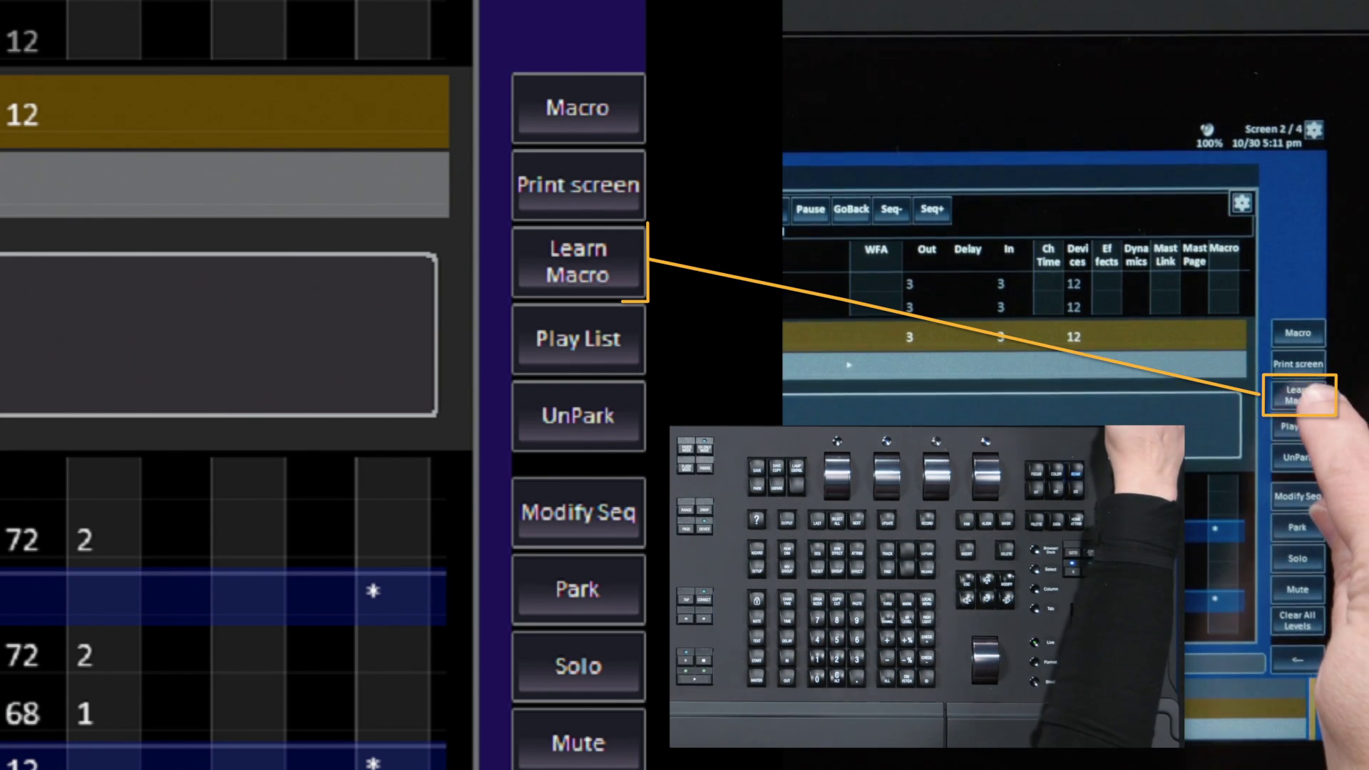
left_click(1298, 396)
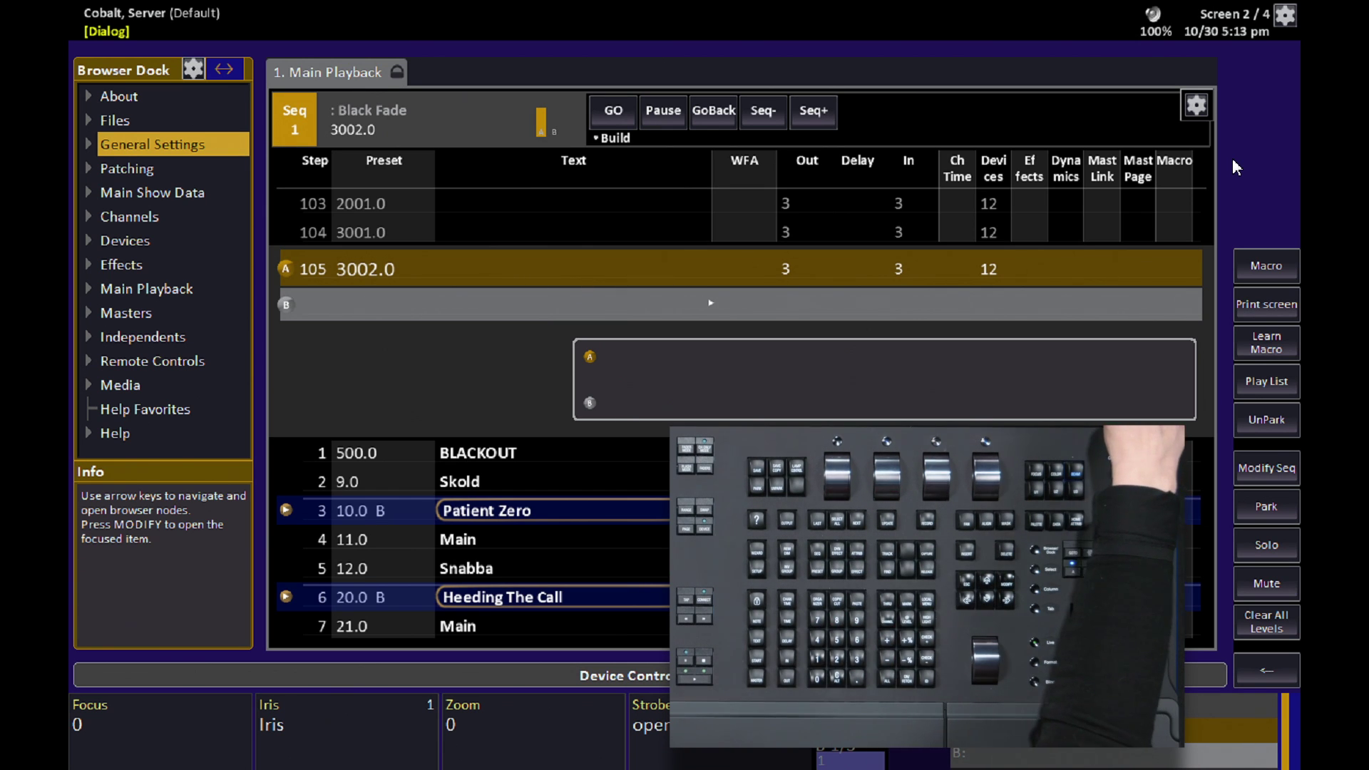
Stop recording the macro and open the Macro List under General Settings.
left_click(1276, 266)
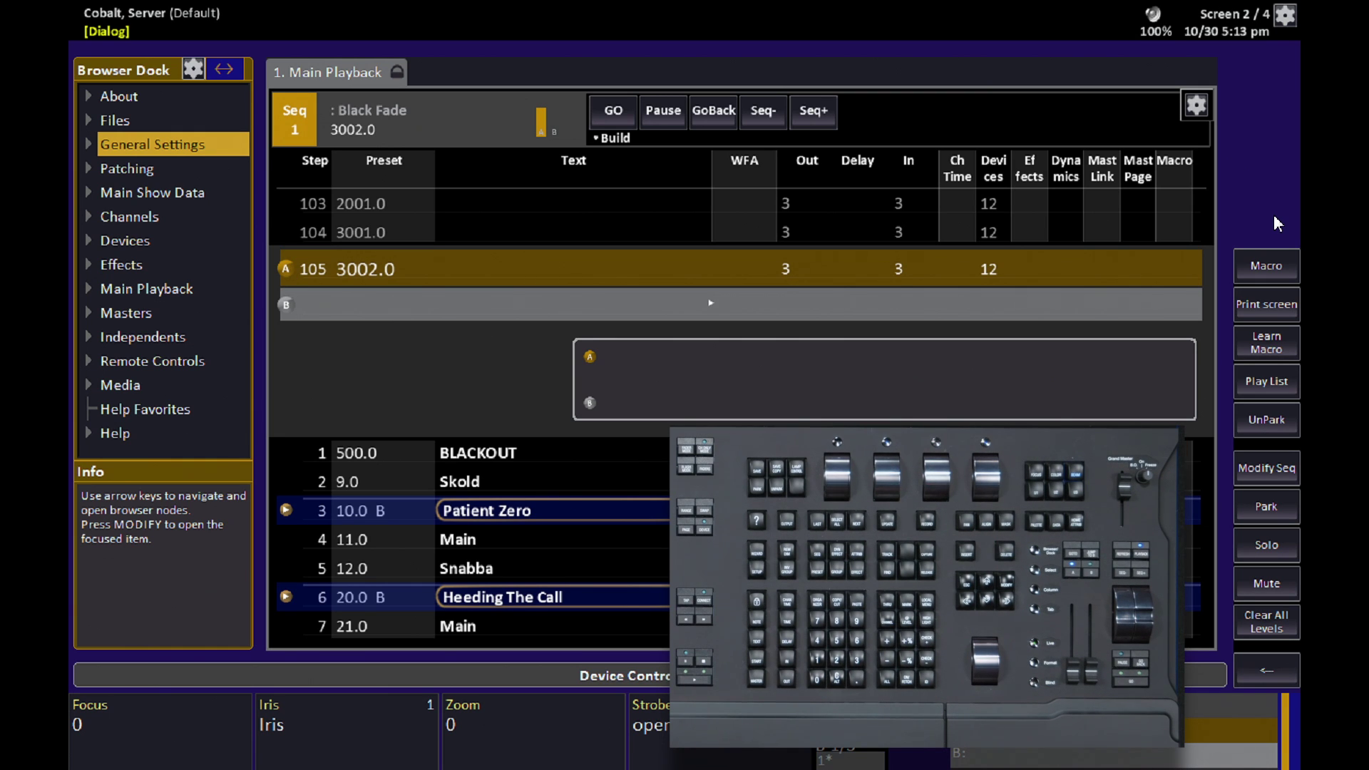
key("Right")
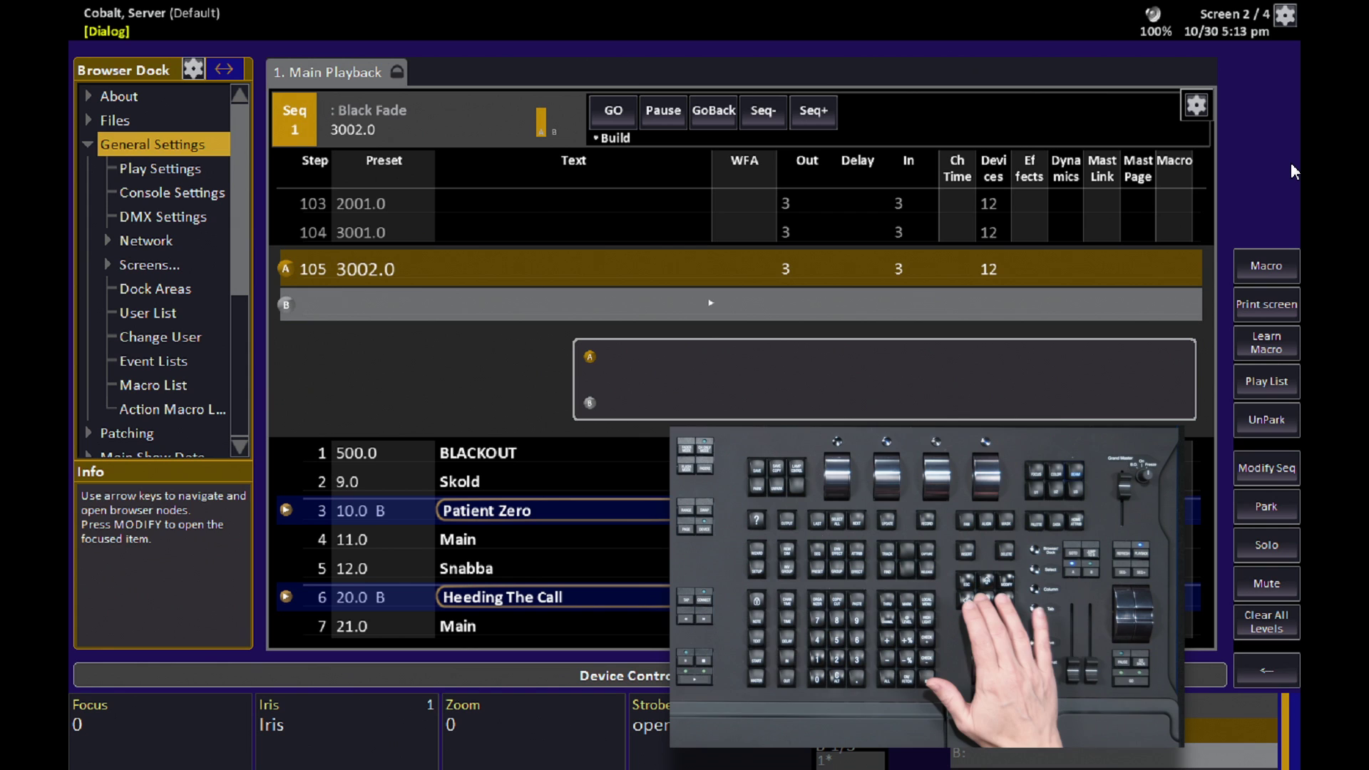
key("Down")
key("Down")
key("Down")
key("Down")
key("Down")
key("Down")
key("Down")
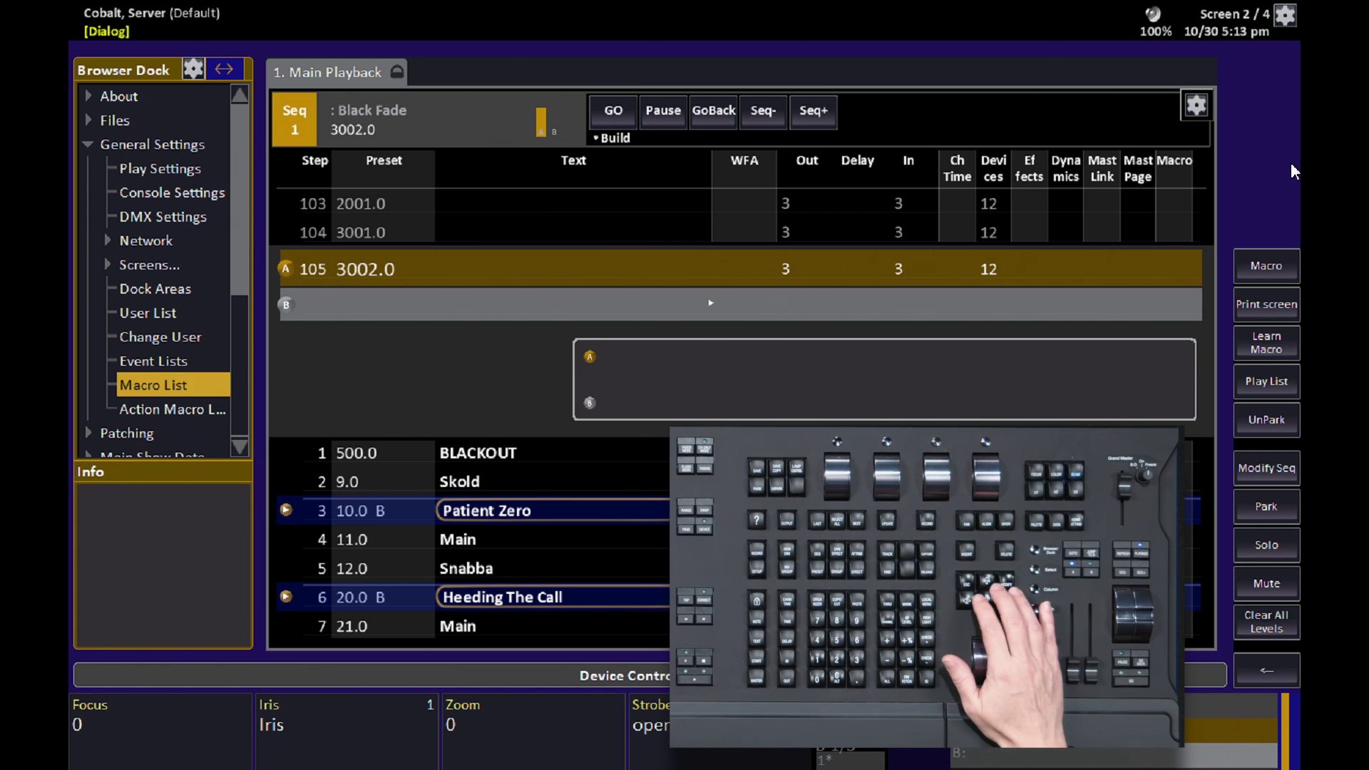
key("Return")
Turn on real-time mode for macro 1 and label it 'Browser'.
key("Right")
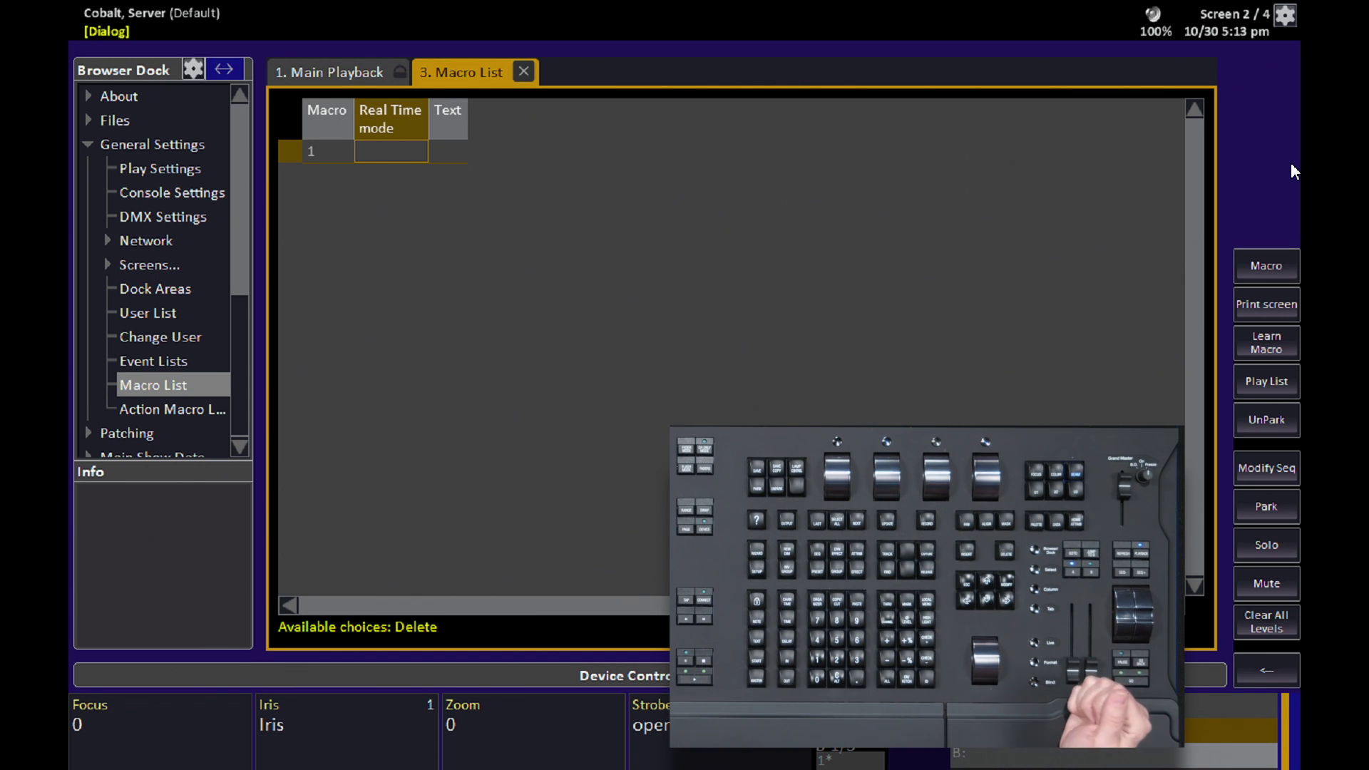
key("Return")
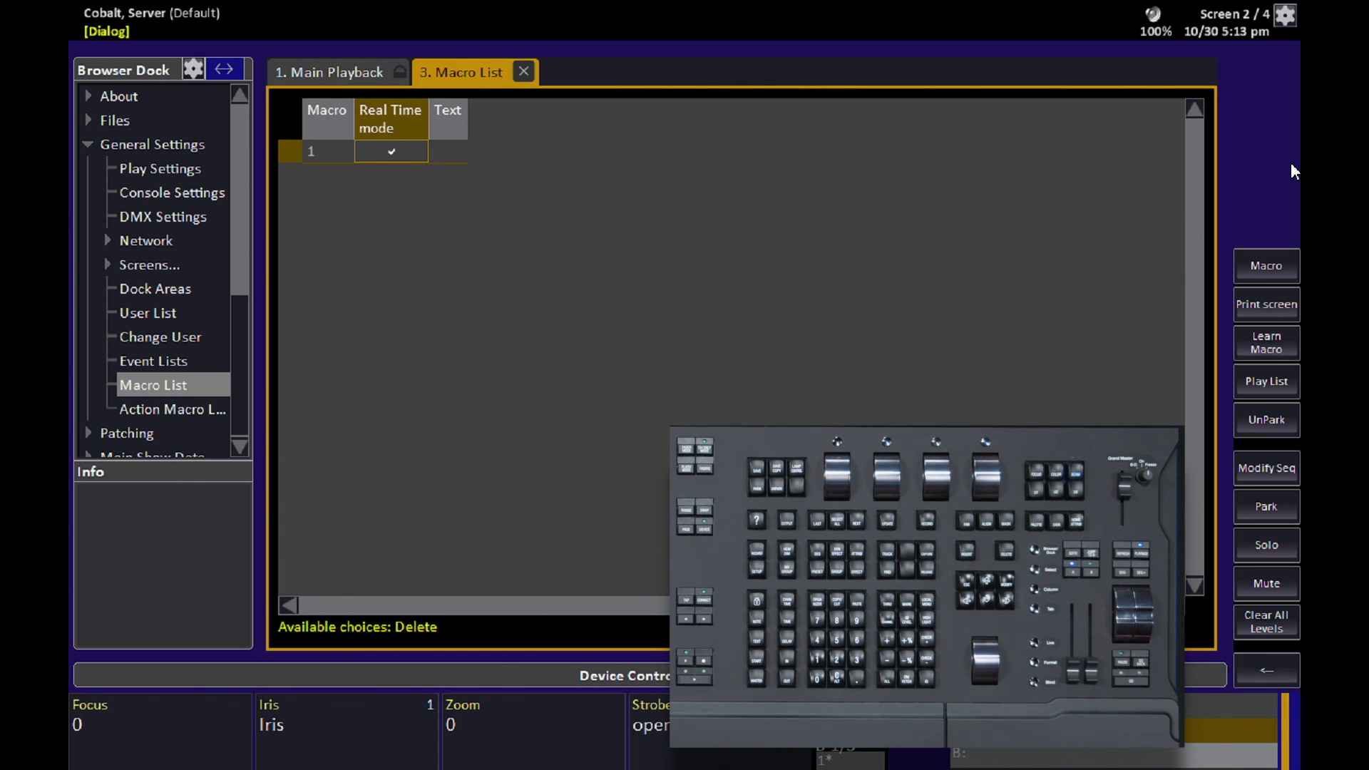
key("Right")
key("Return")
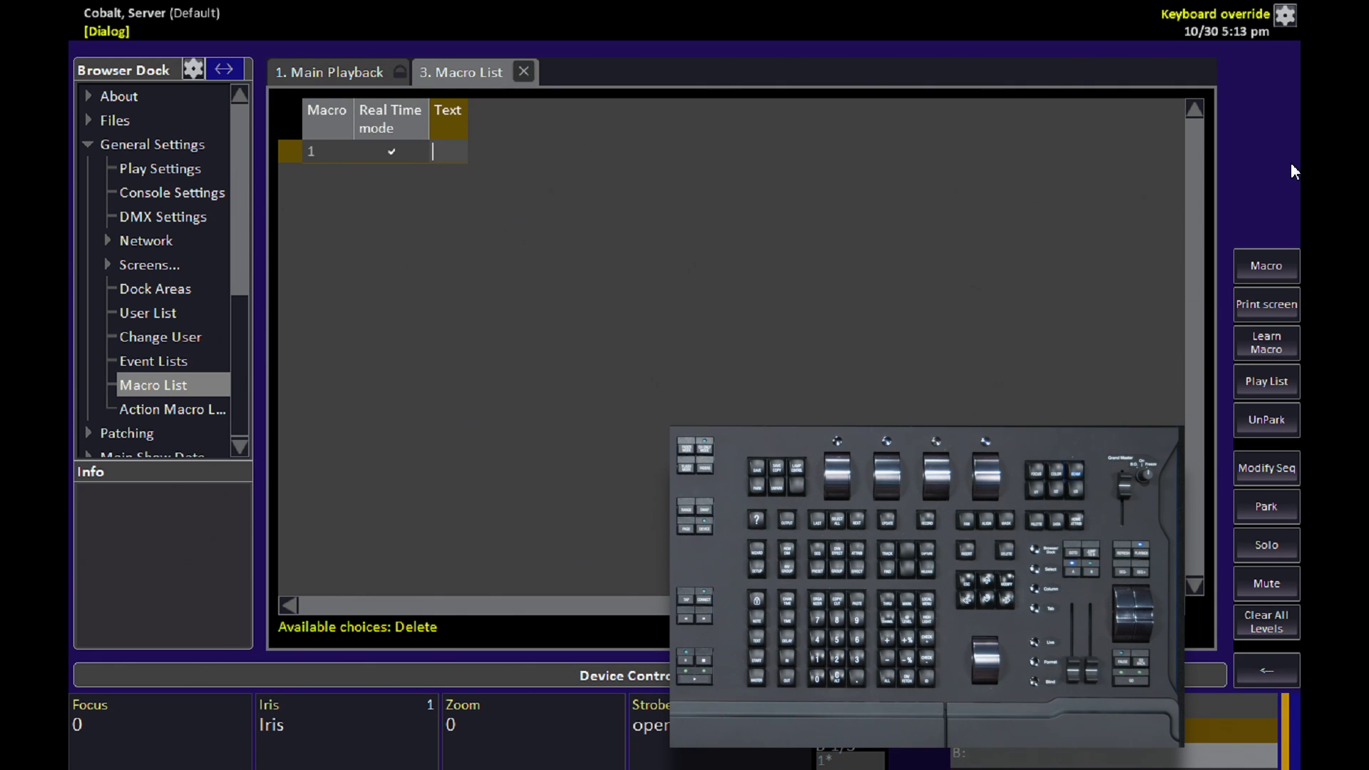
type("Brow")
type("ser")
key("Return")
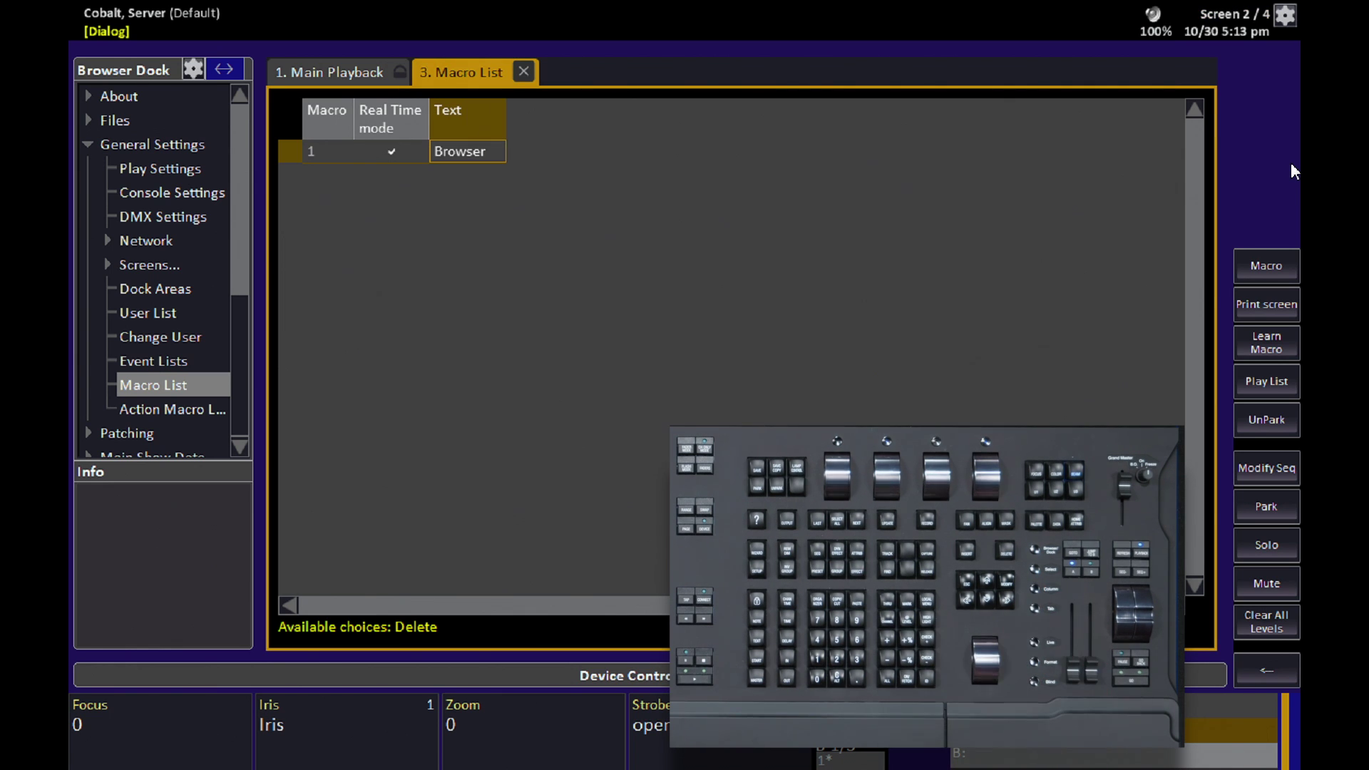
key("Escape")
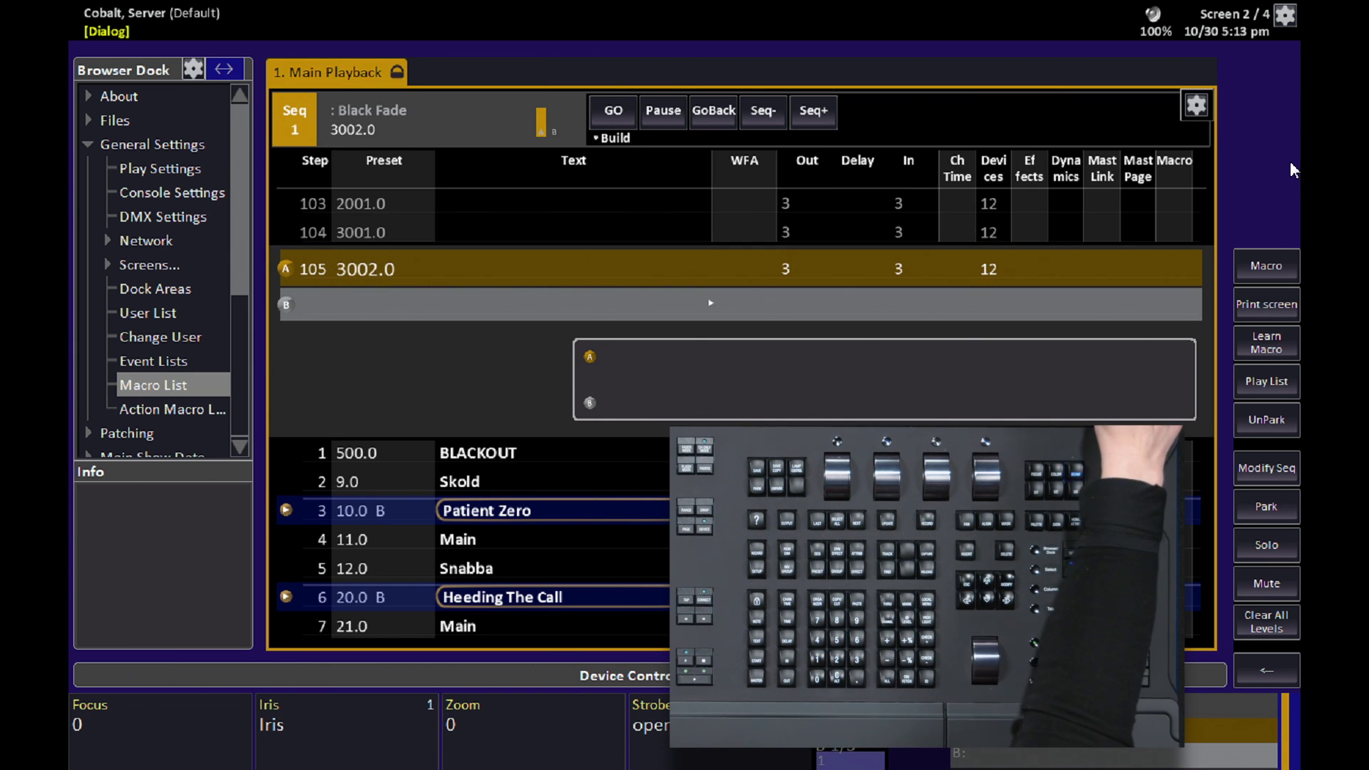
left_click(1273, 264)
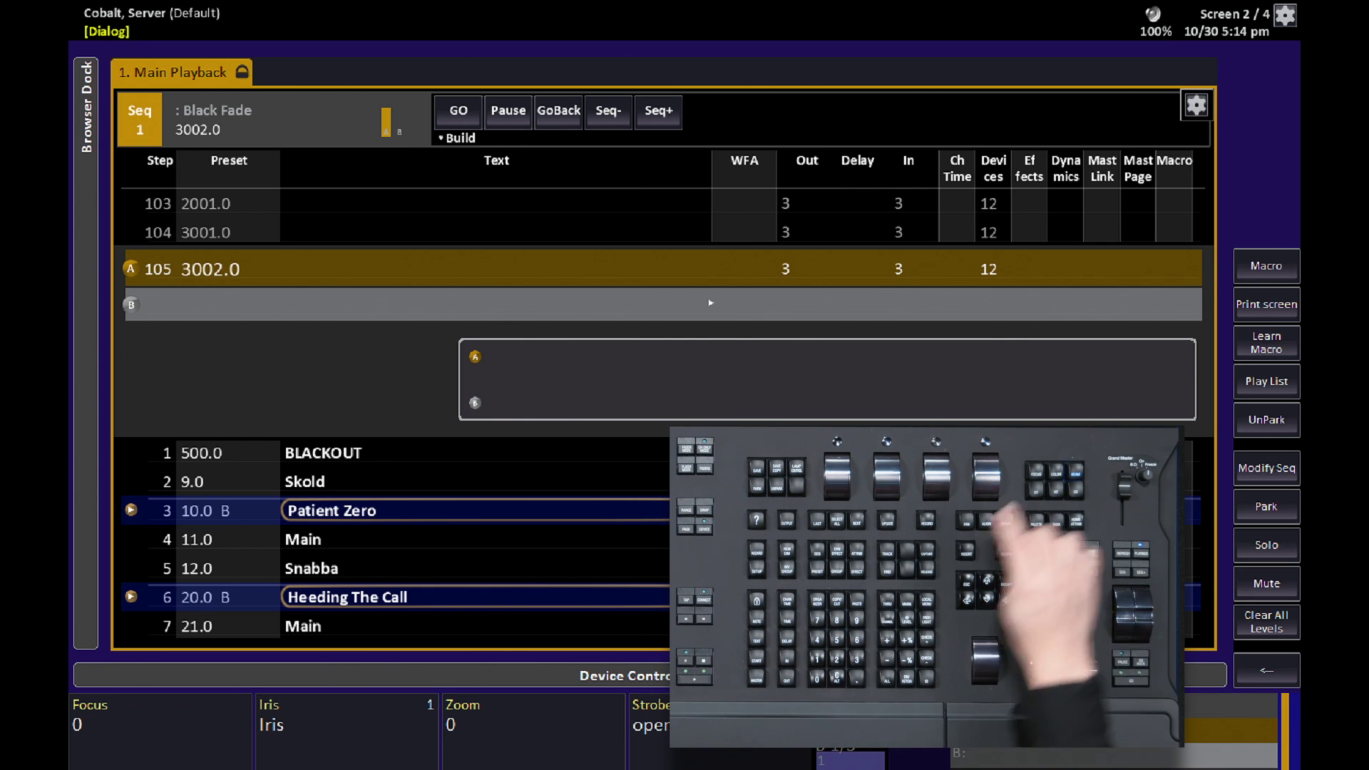
left_click(1273, 266)
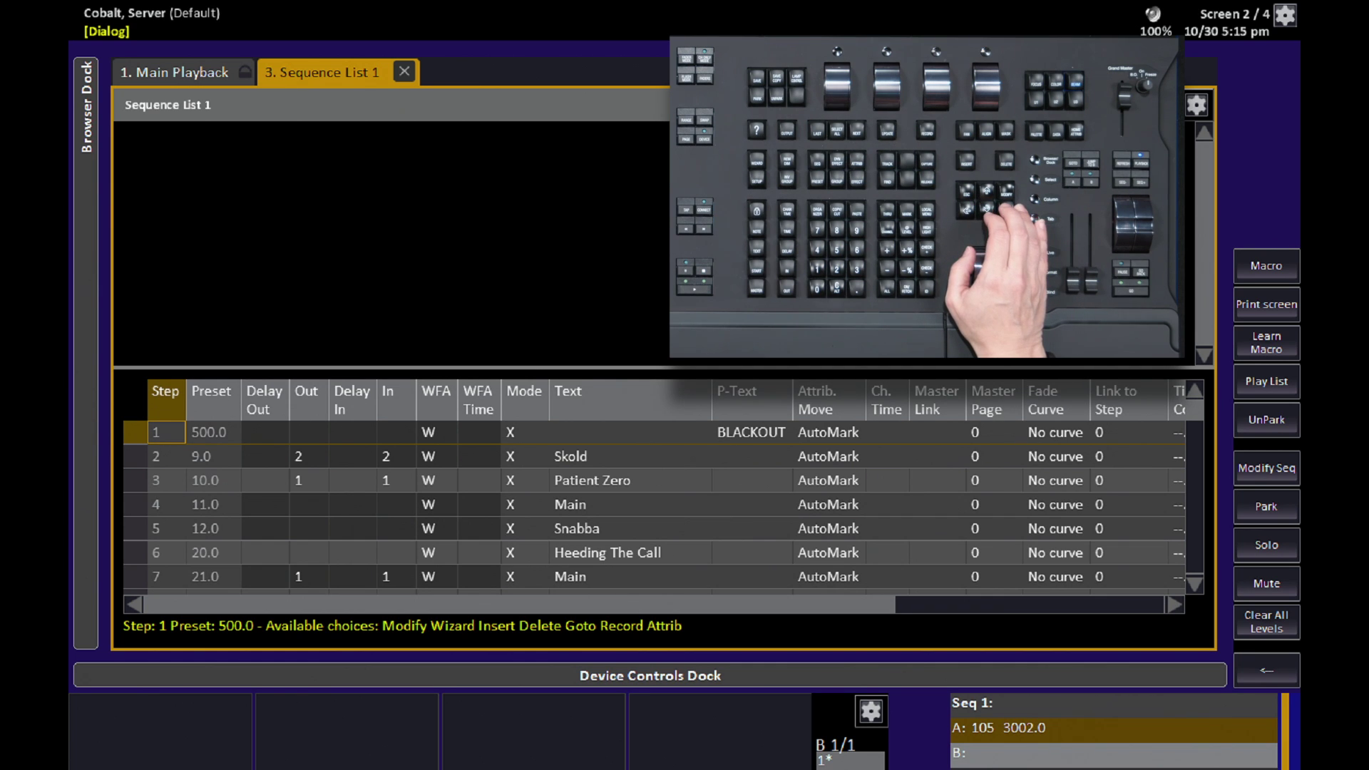
key("Right")
key("Right")
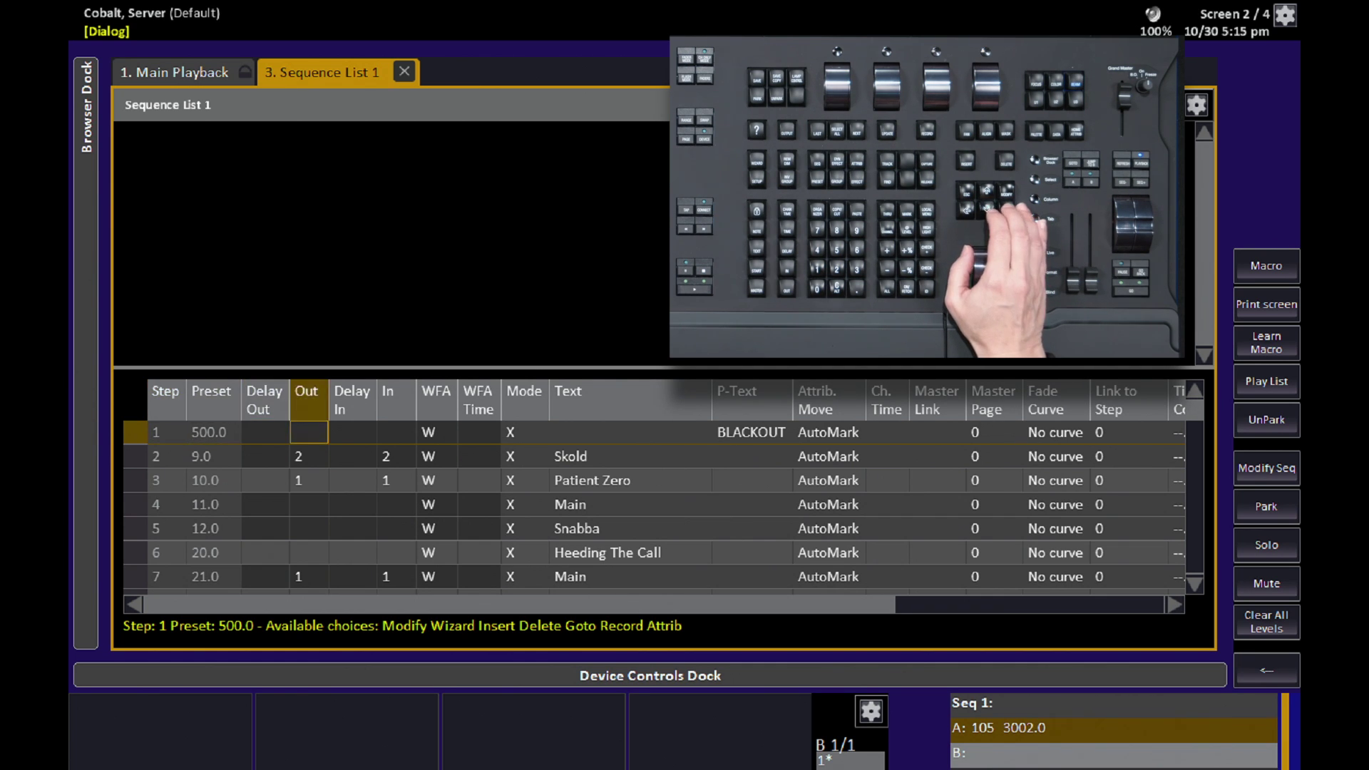
key("Right")
key("Right")
key("Right")
key("Right")
key("Right")
key("Right")
key("Right")
key("Right")
key("Right")
key("Right")
key("Right")
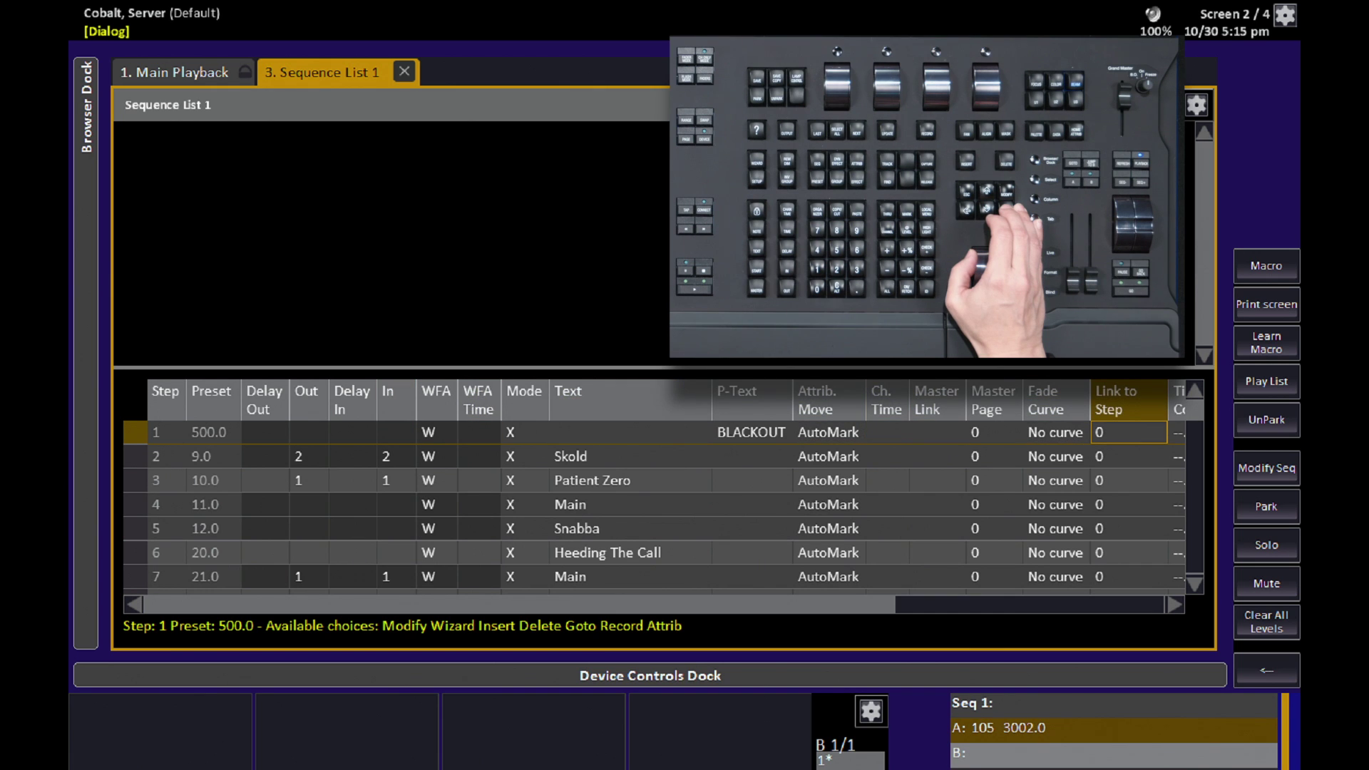
key("Right")
key("Right")
key("Right")
key("Right")
key("Right")
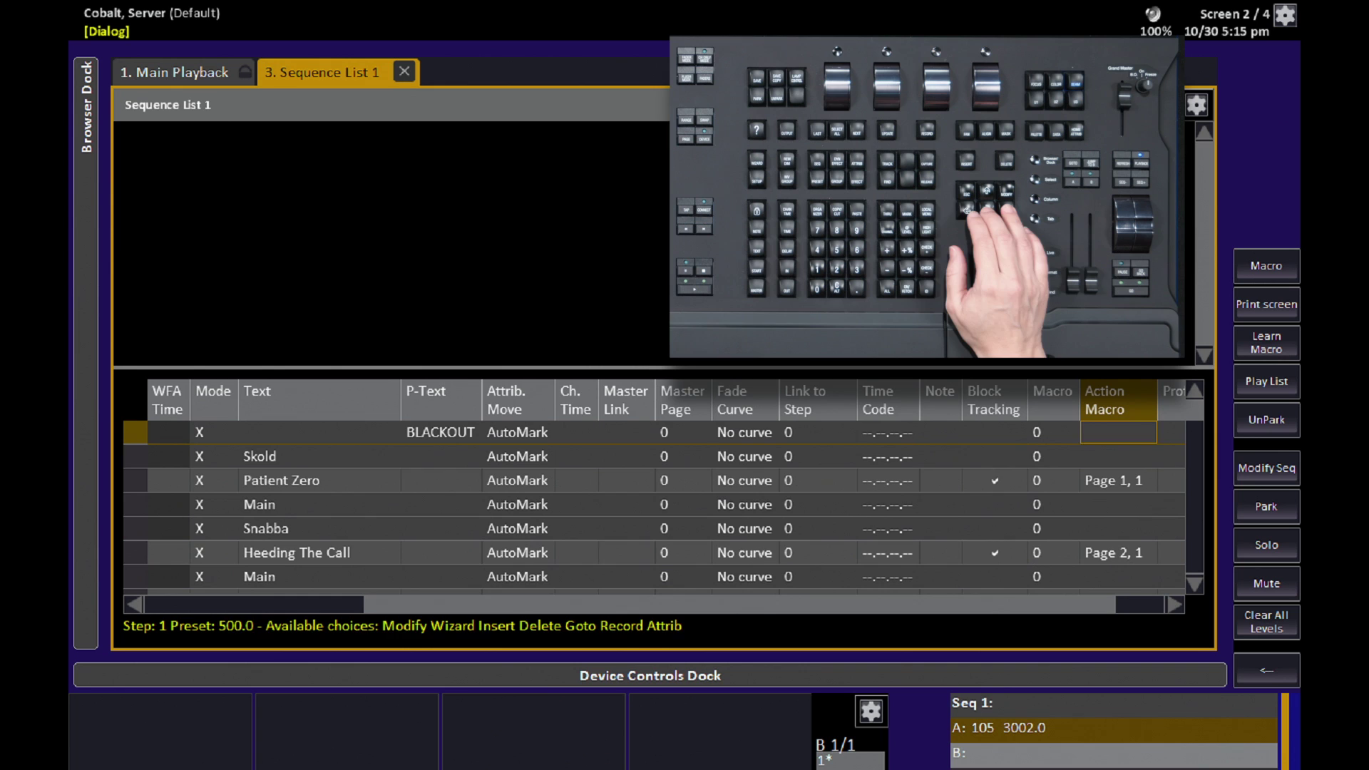
key("Down")
key("Down")
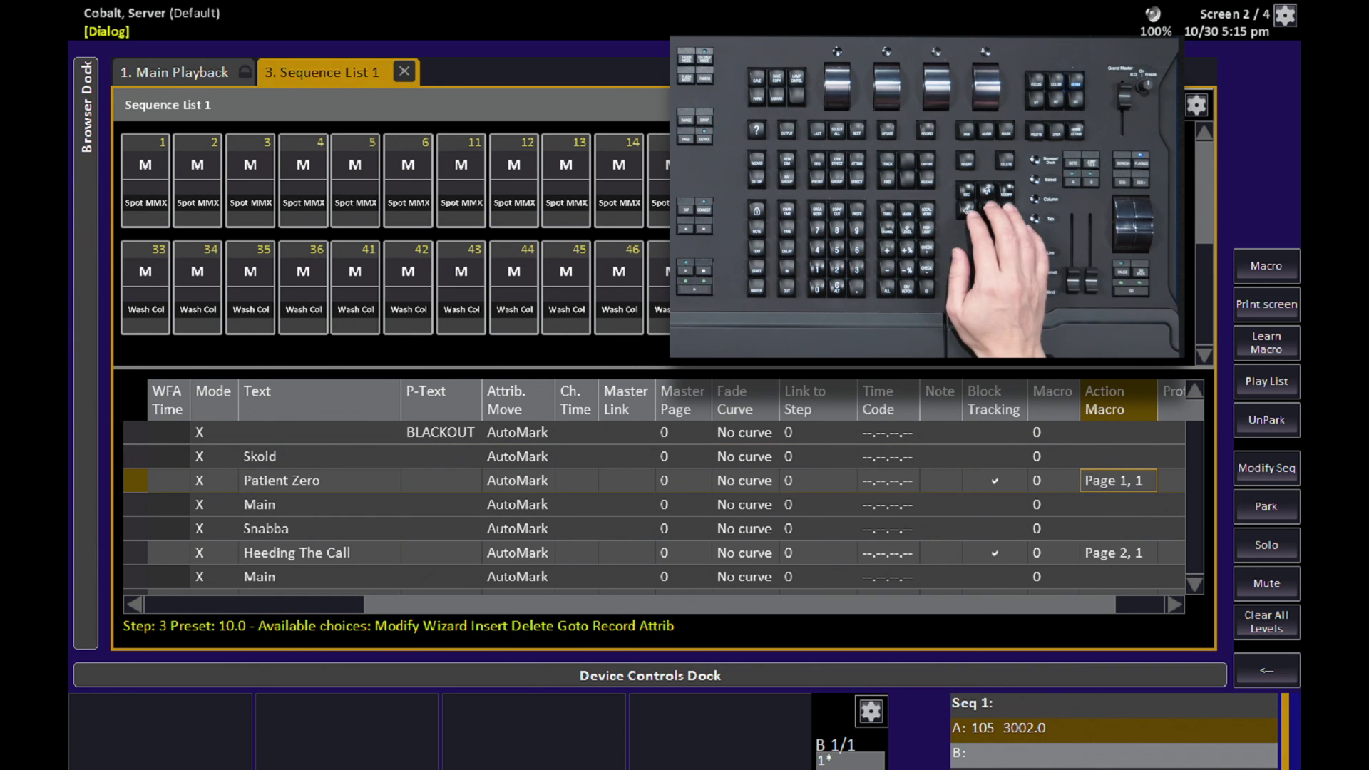
key("Down")
key("Down")
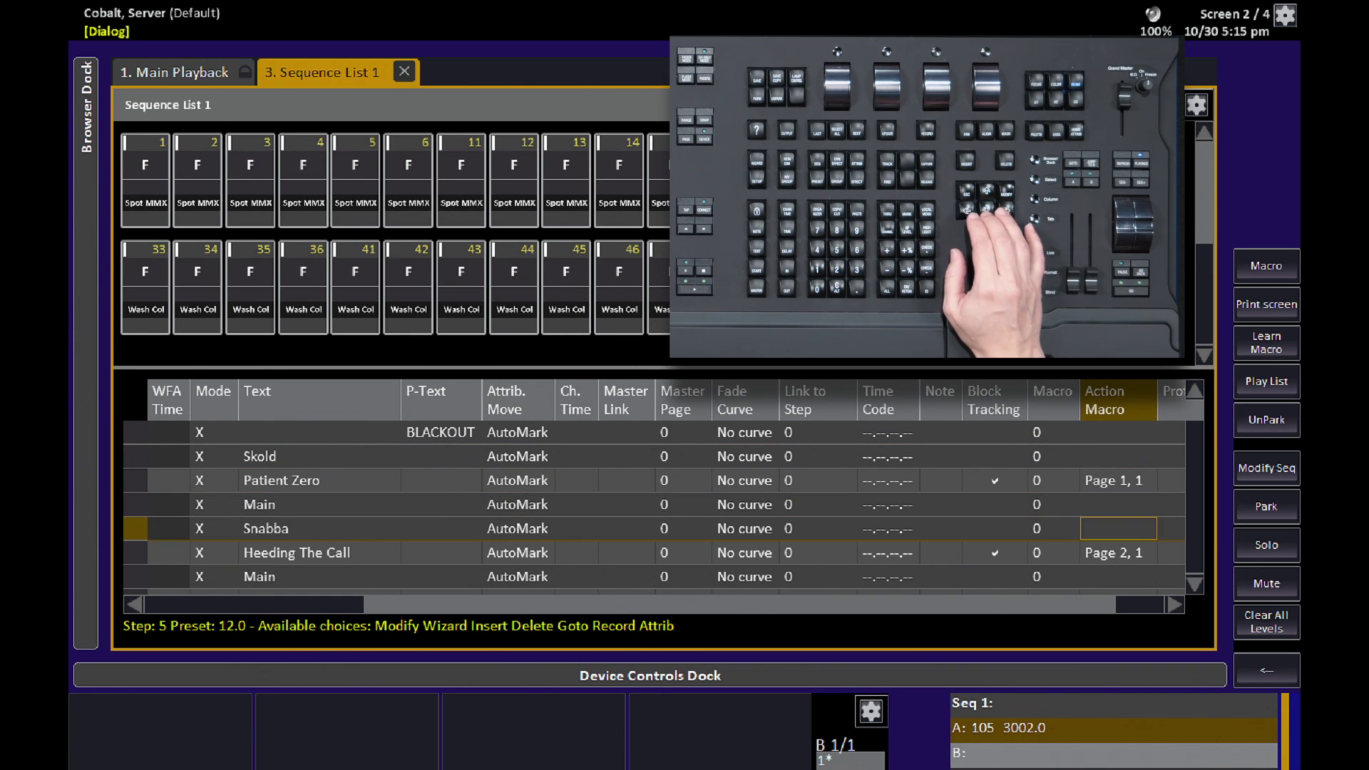
key("Down")
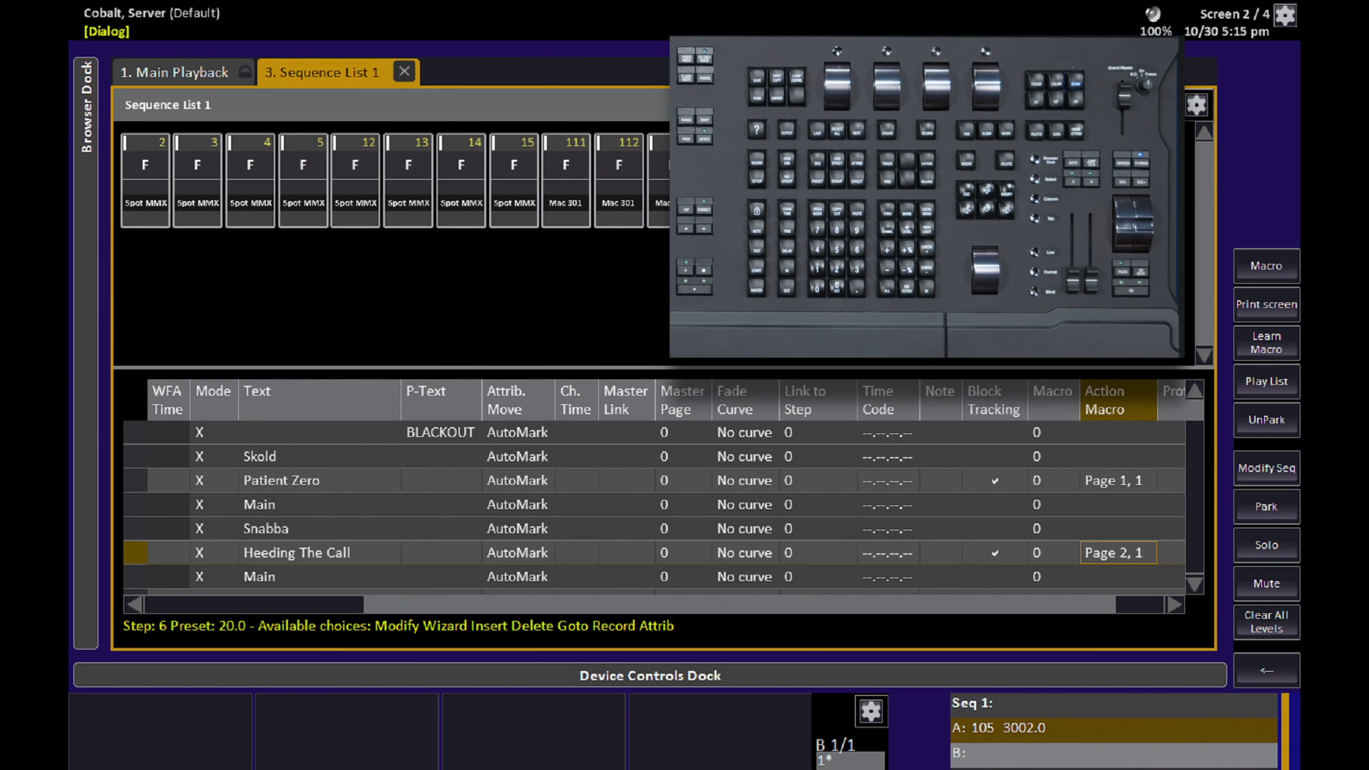
key("Up")
key("Up")
key("Up")
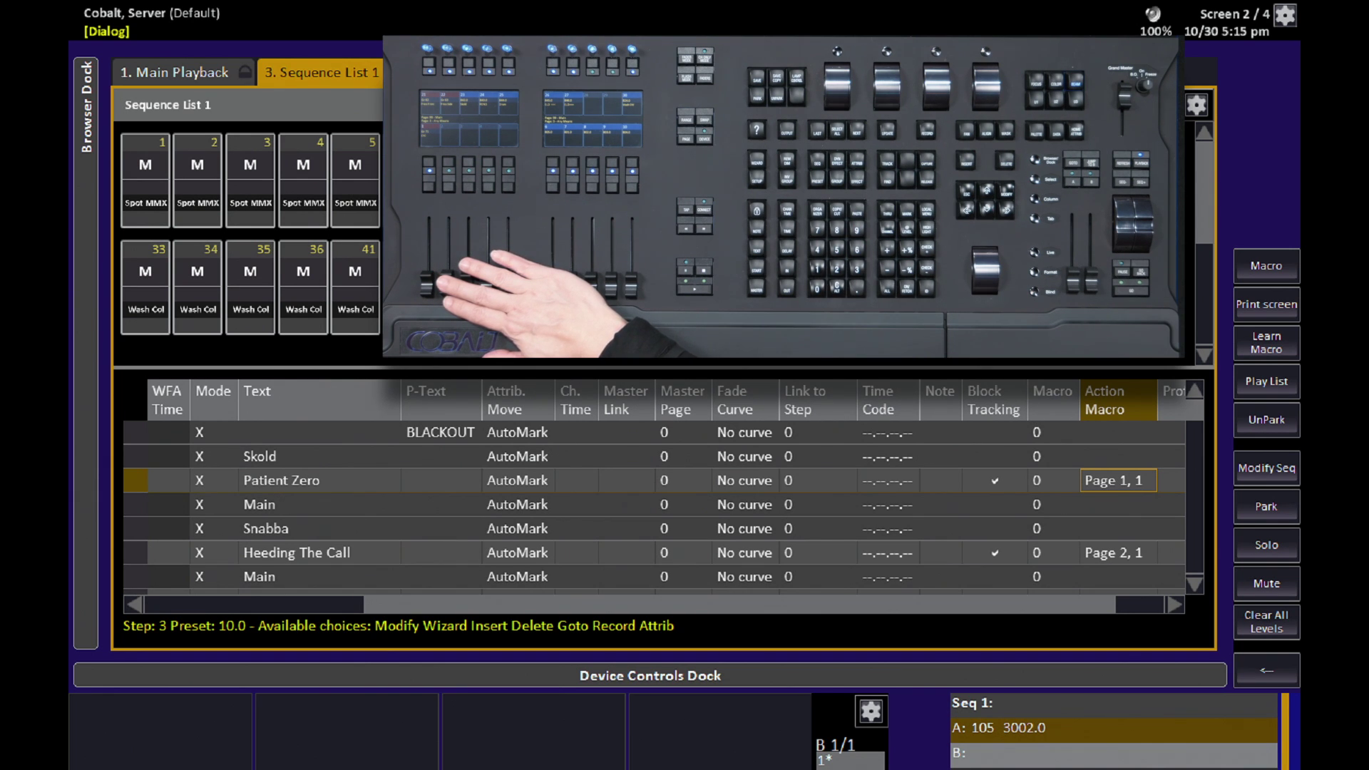
key("Down")
key("Down")
key("Down")
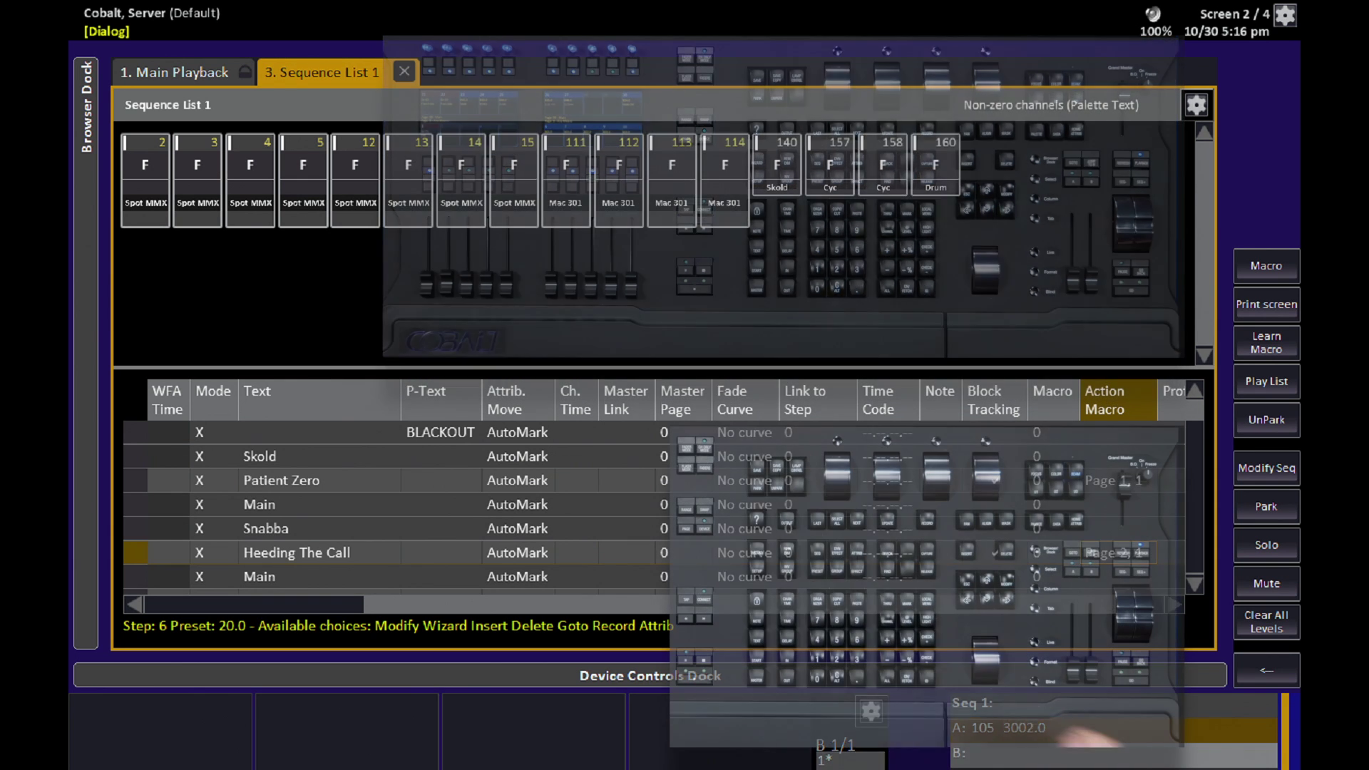
Search Help for 'action macro' and read the Event List – Action Macros article's rules.
key("F1")
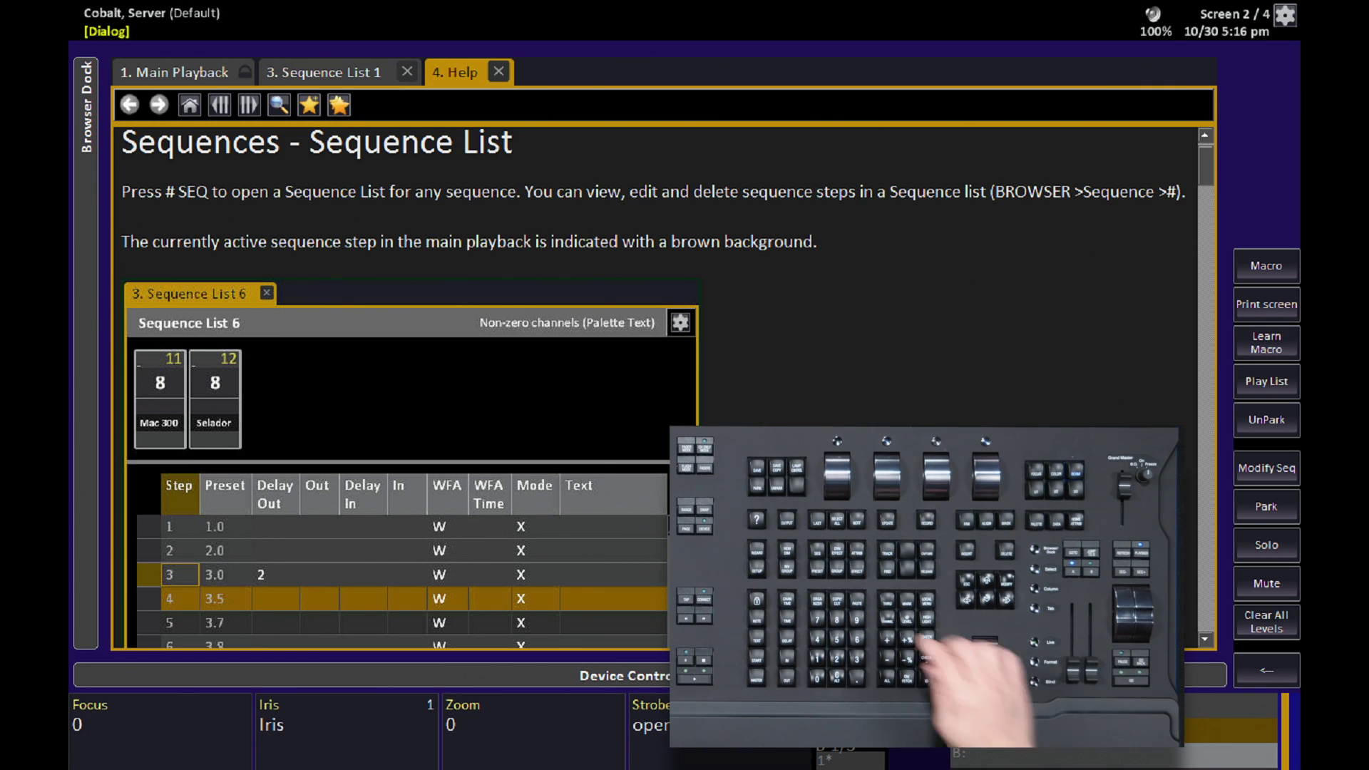
key("F1")
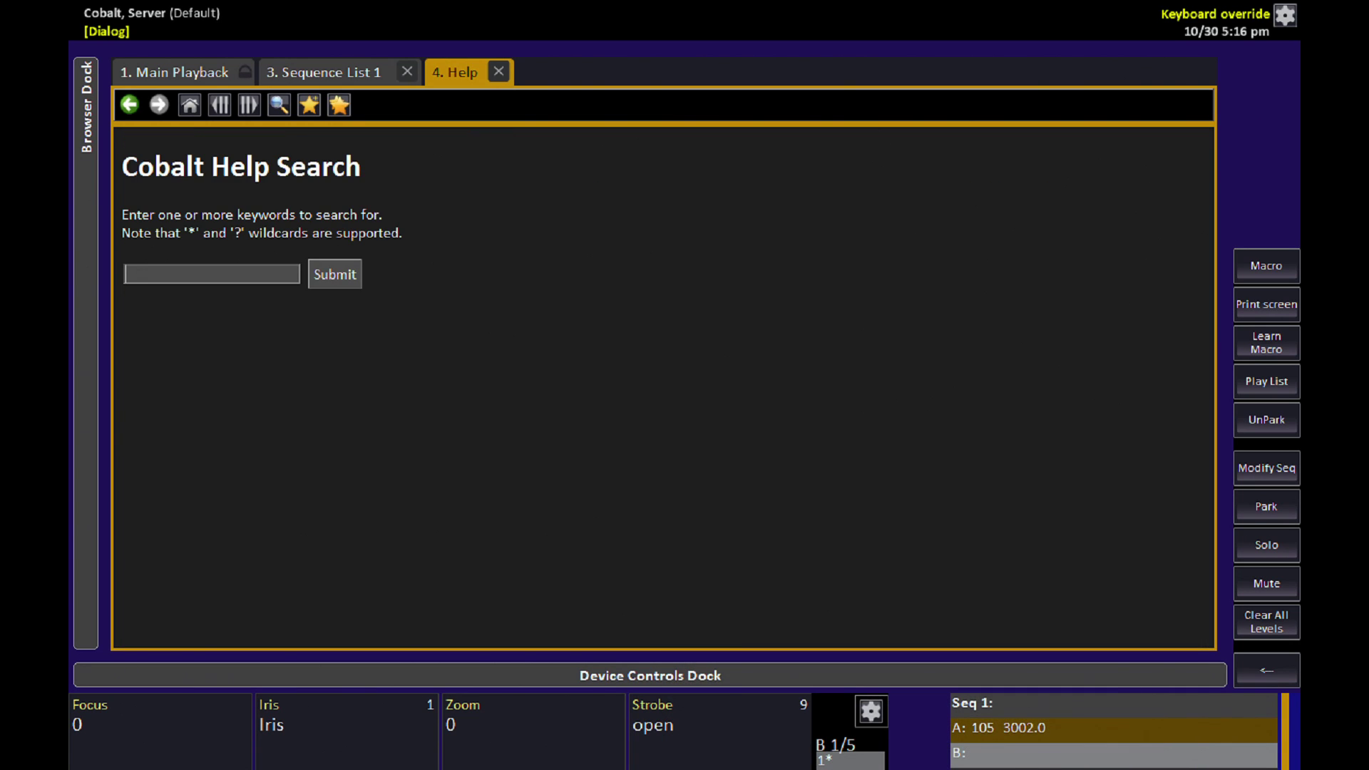
type("action")
type(" macro")
key("Return")
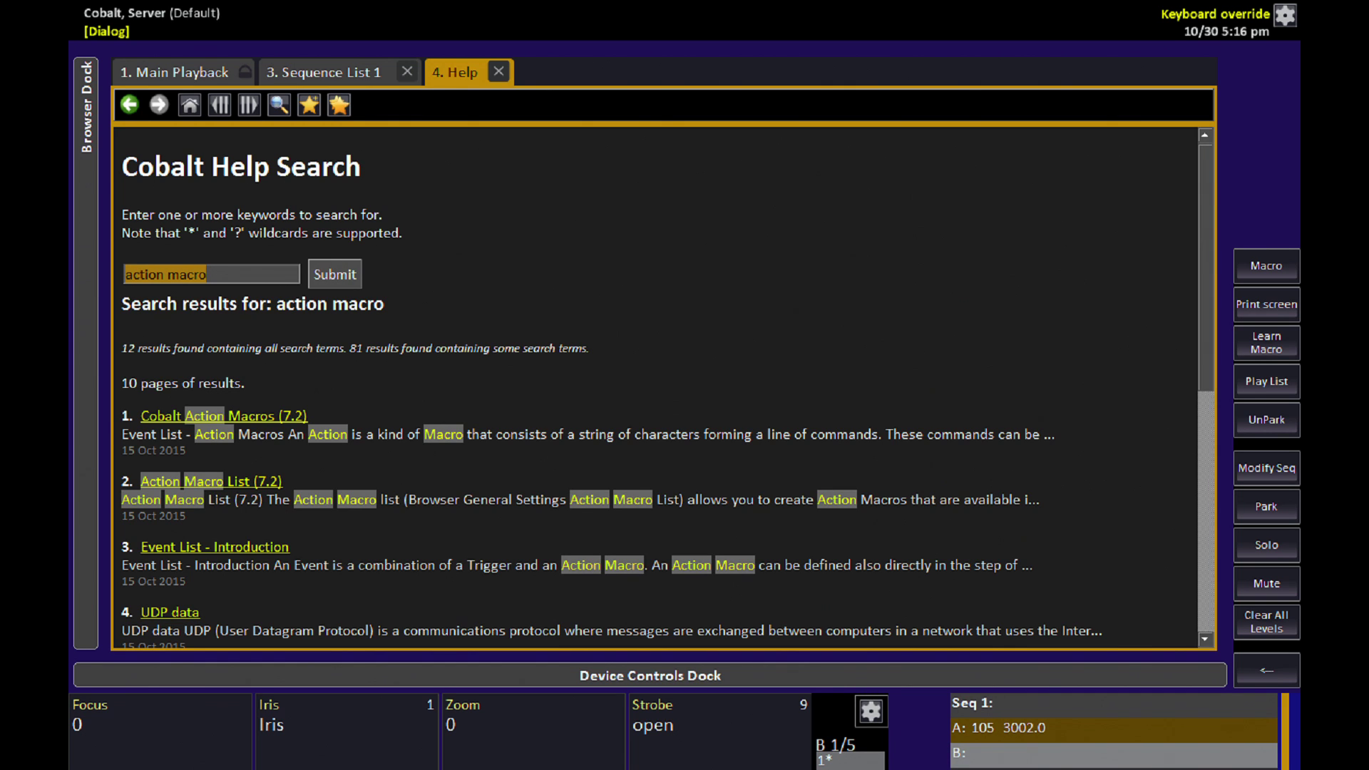
left_click(275, 415)
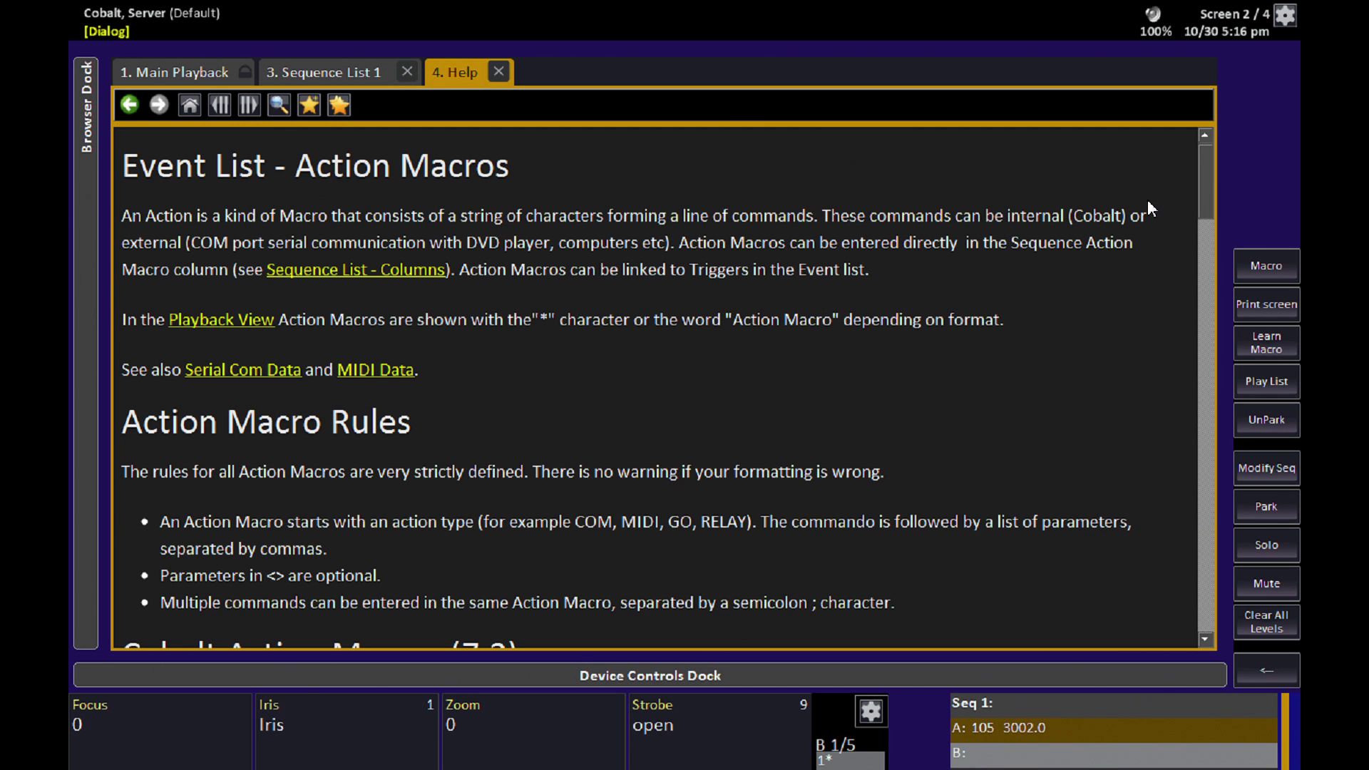
mouse_move(1205, 202)
left_mouse_down()
mouse_move(1185, 331)
mouse_move(1211, 382)
mouse_move(1211, 495)
mouse_move(1208, 330)
mouse_move(1228, 156)
left_mouse_up()
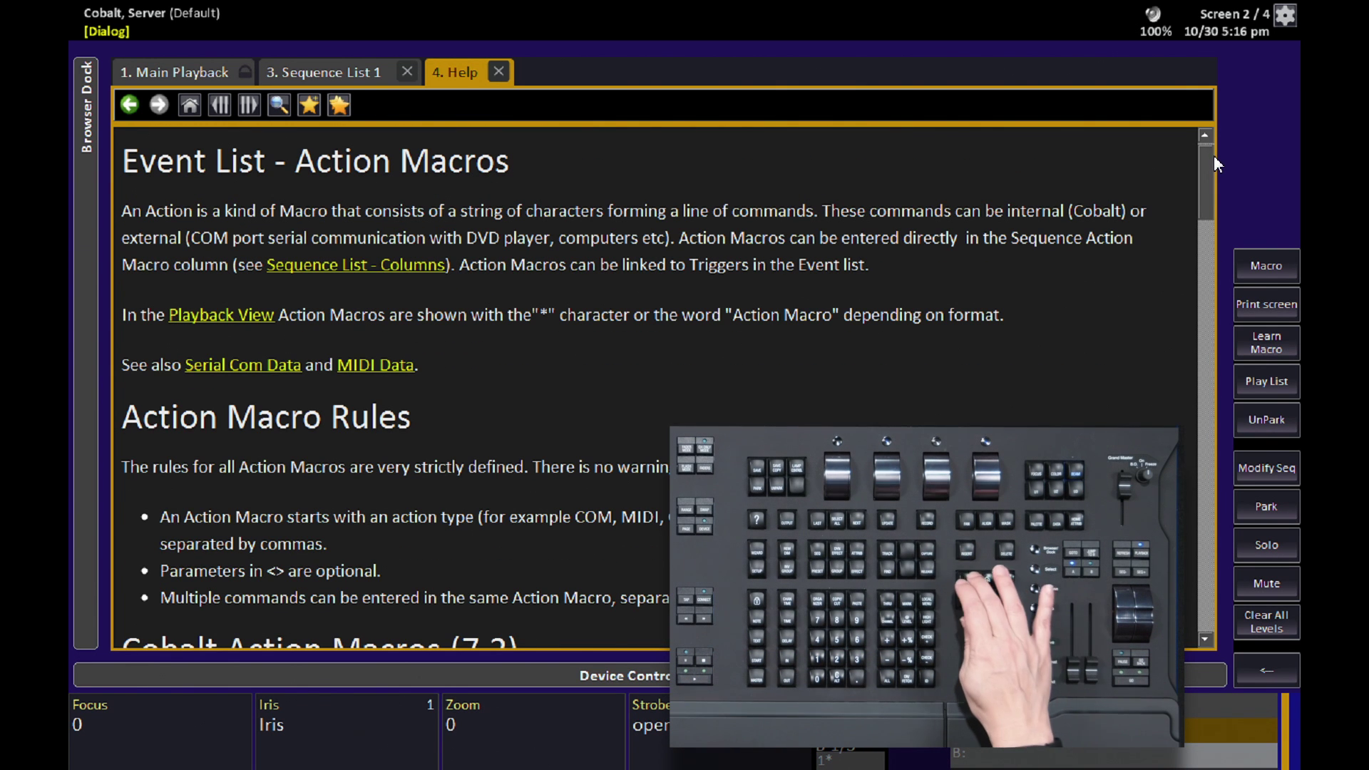
Close Help and open the Action Macro List from the settings browser.
key("Escape")
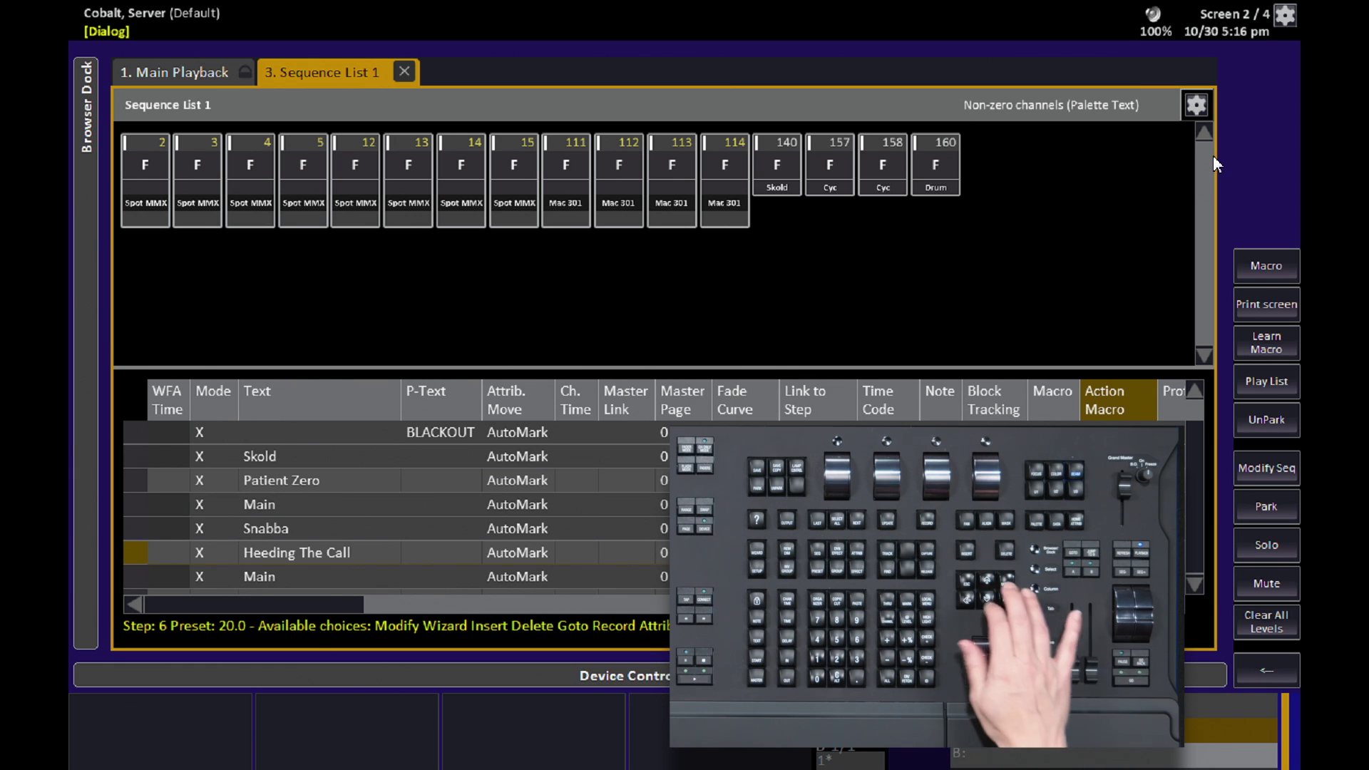
key("Tab")
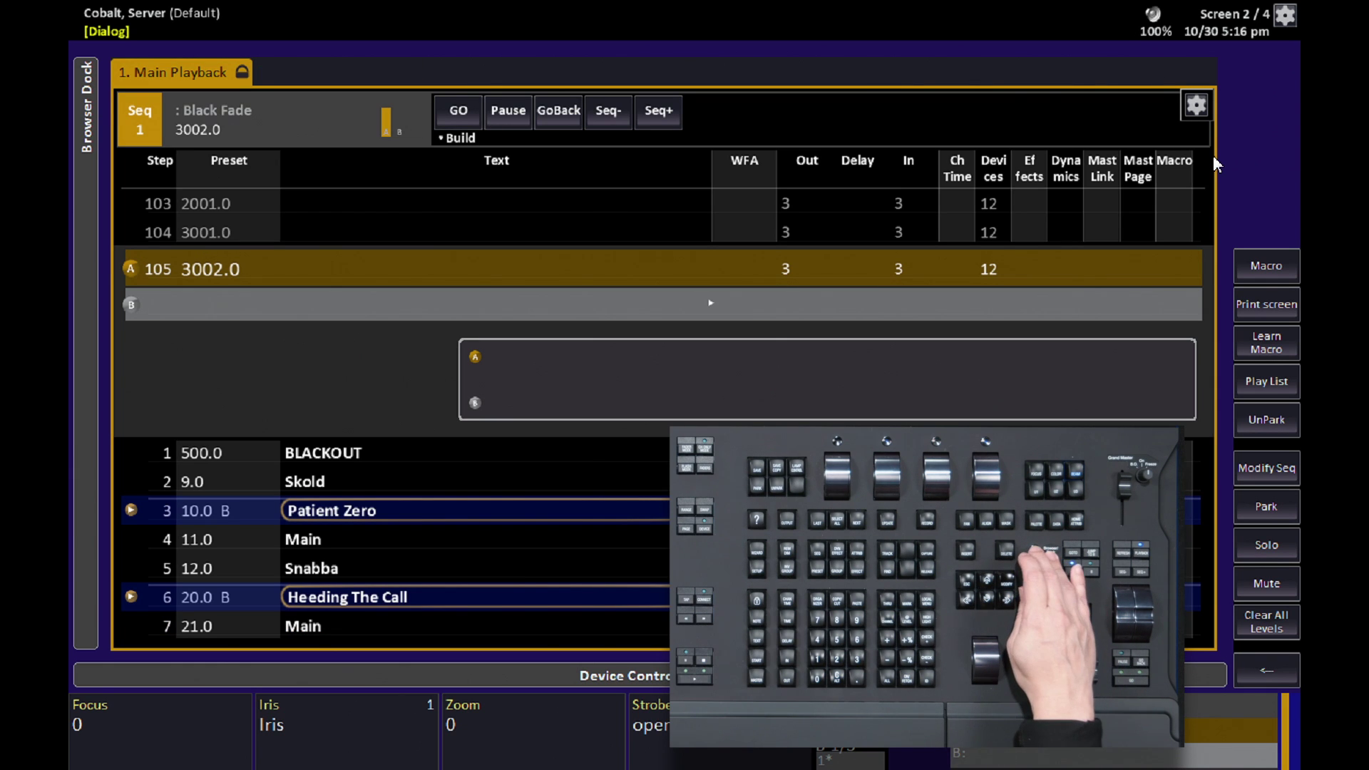
key("b")
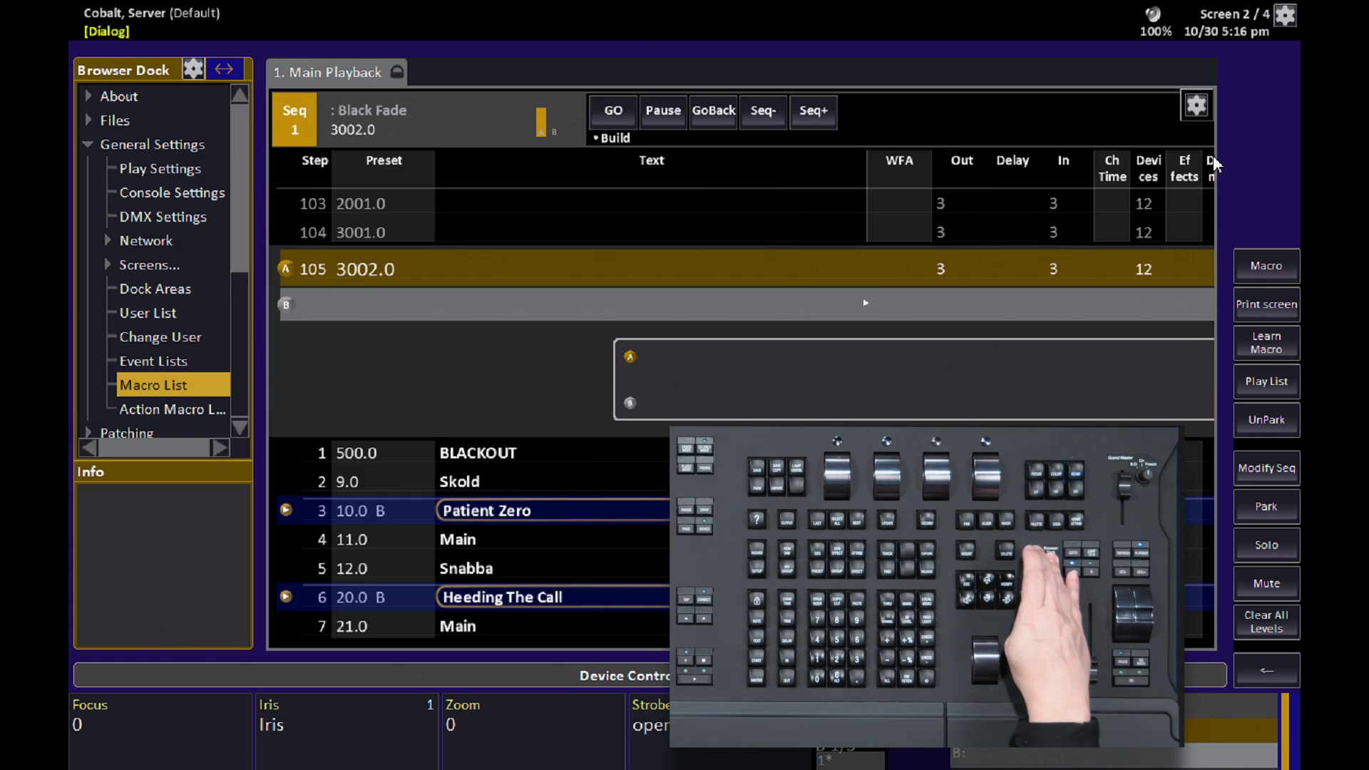
key("Down")
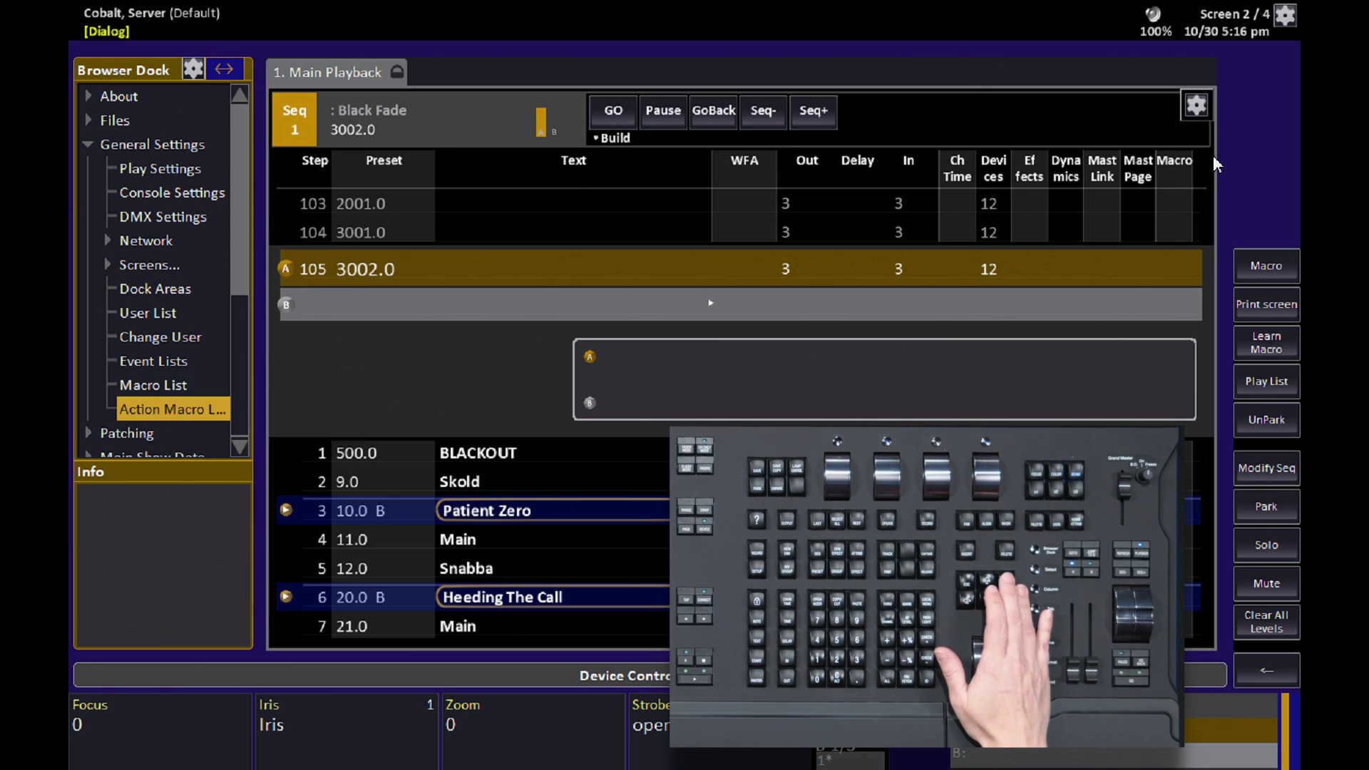
key("Return")
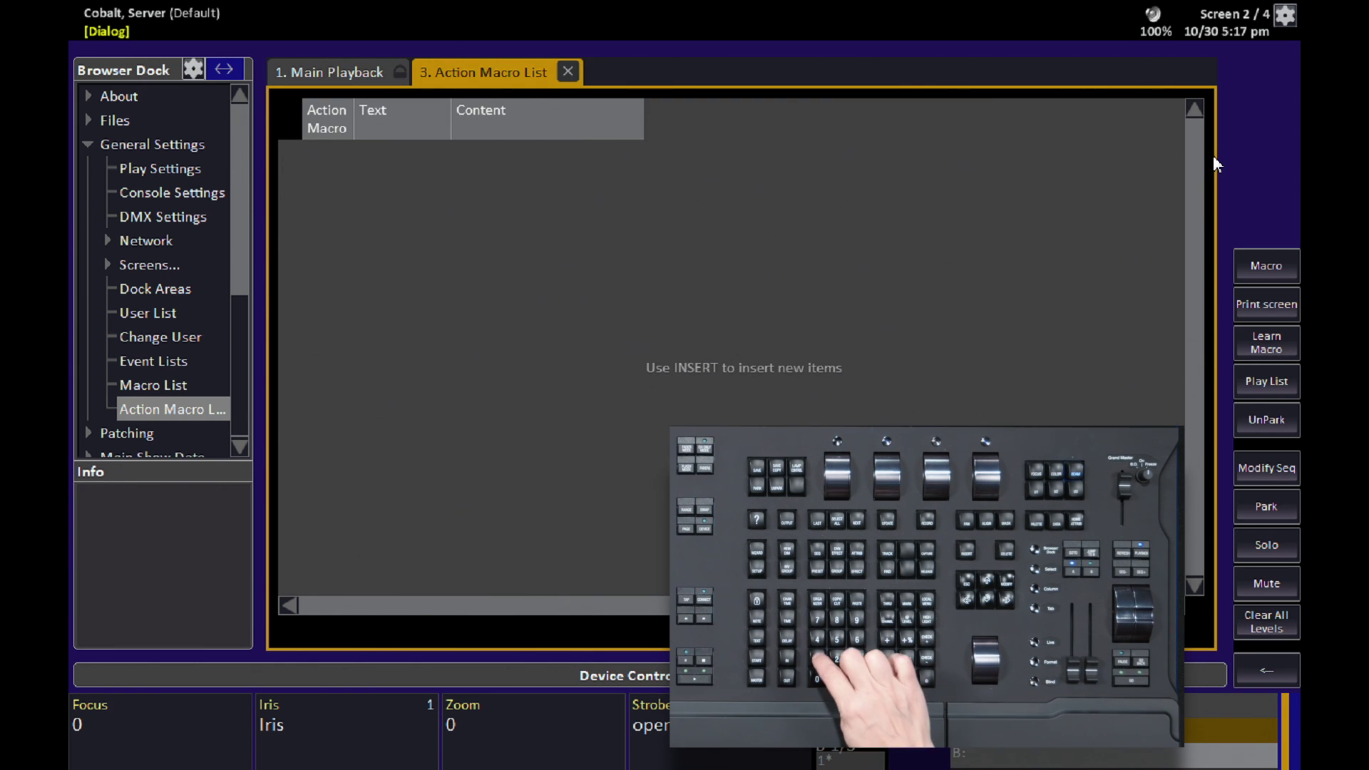
Insert action macro 1 named 'M10 Up' with content START M10,100,1.
key("Insert")
key("Right")
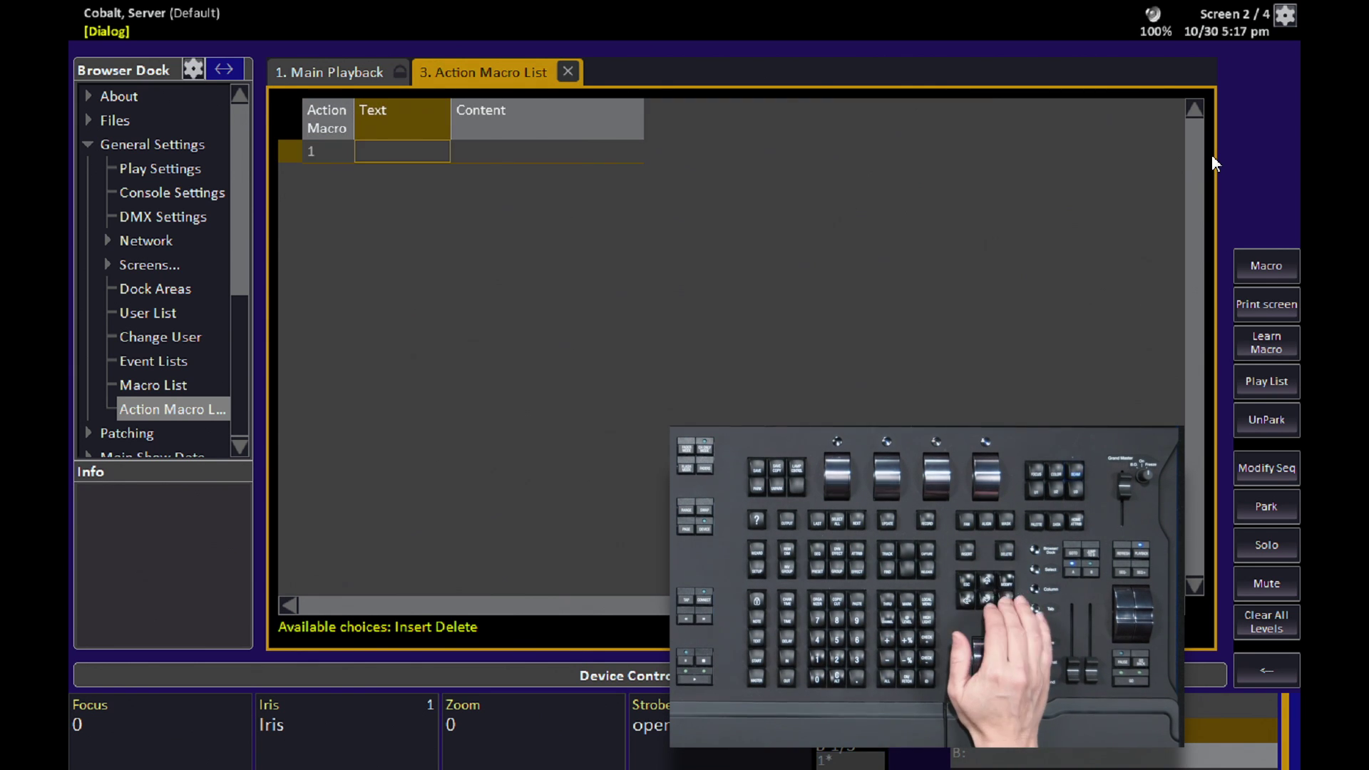
key("Return")
type("M10 Up")
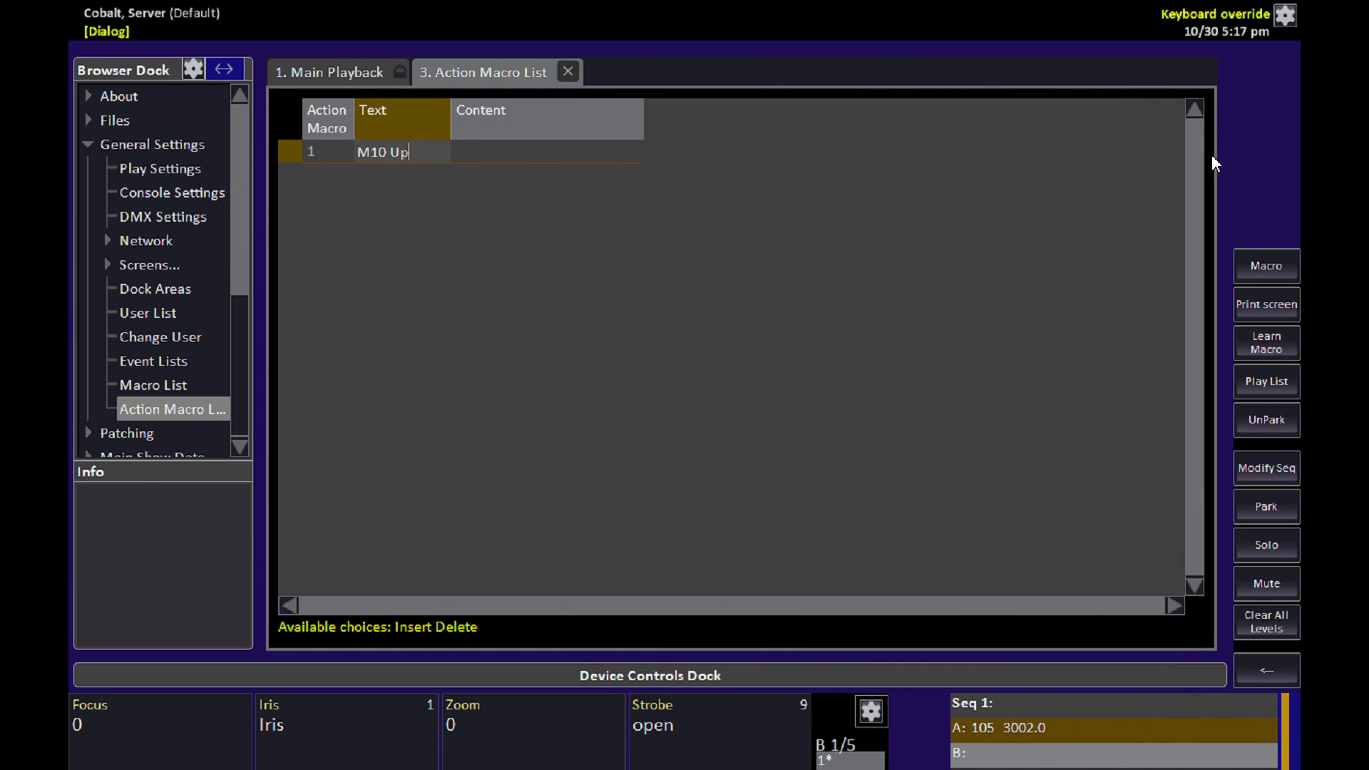
key("Return")
key("Right")
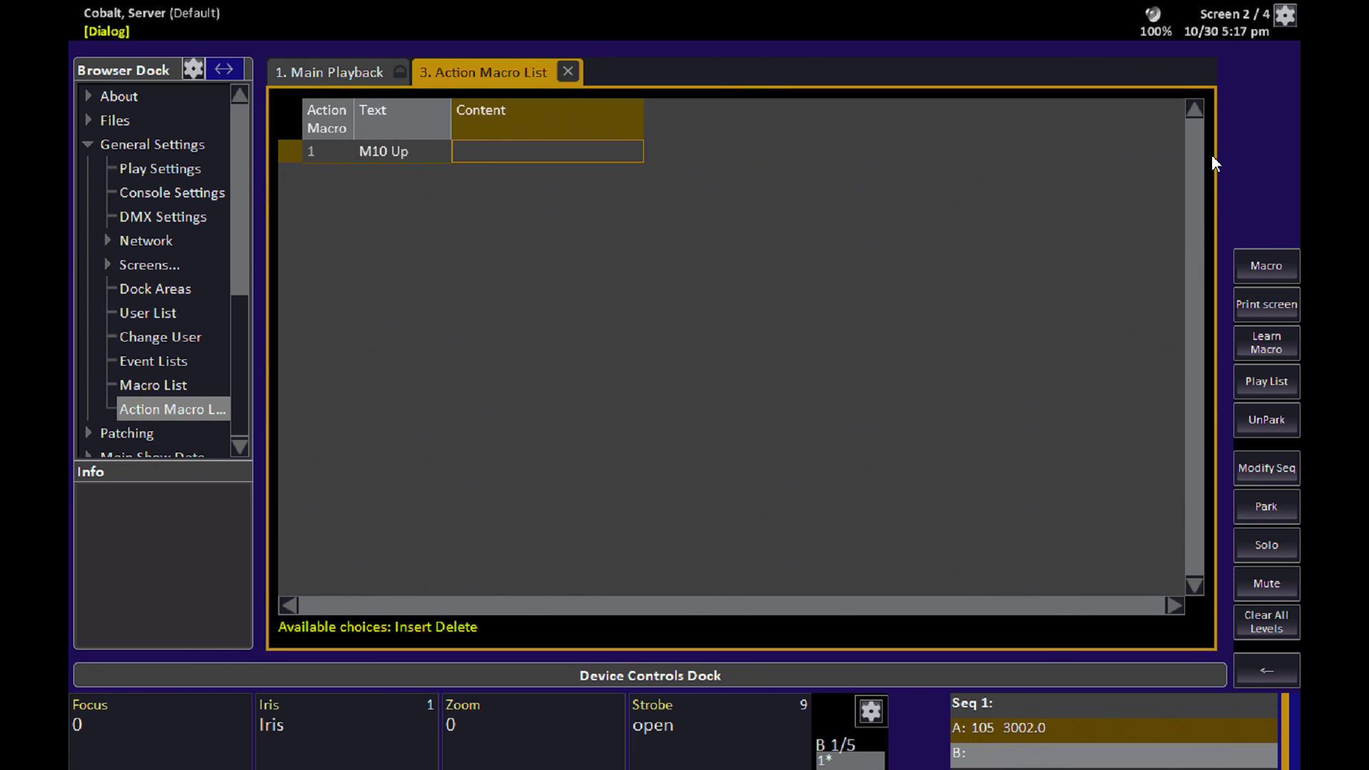
key("Return")
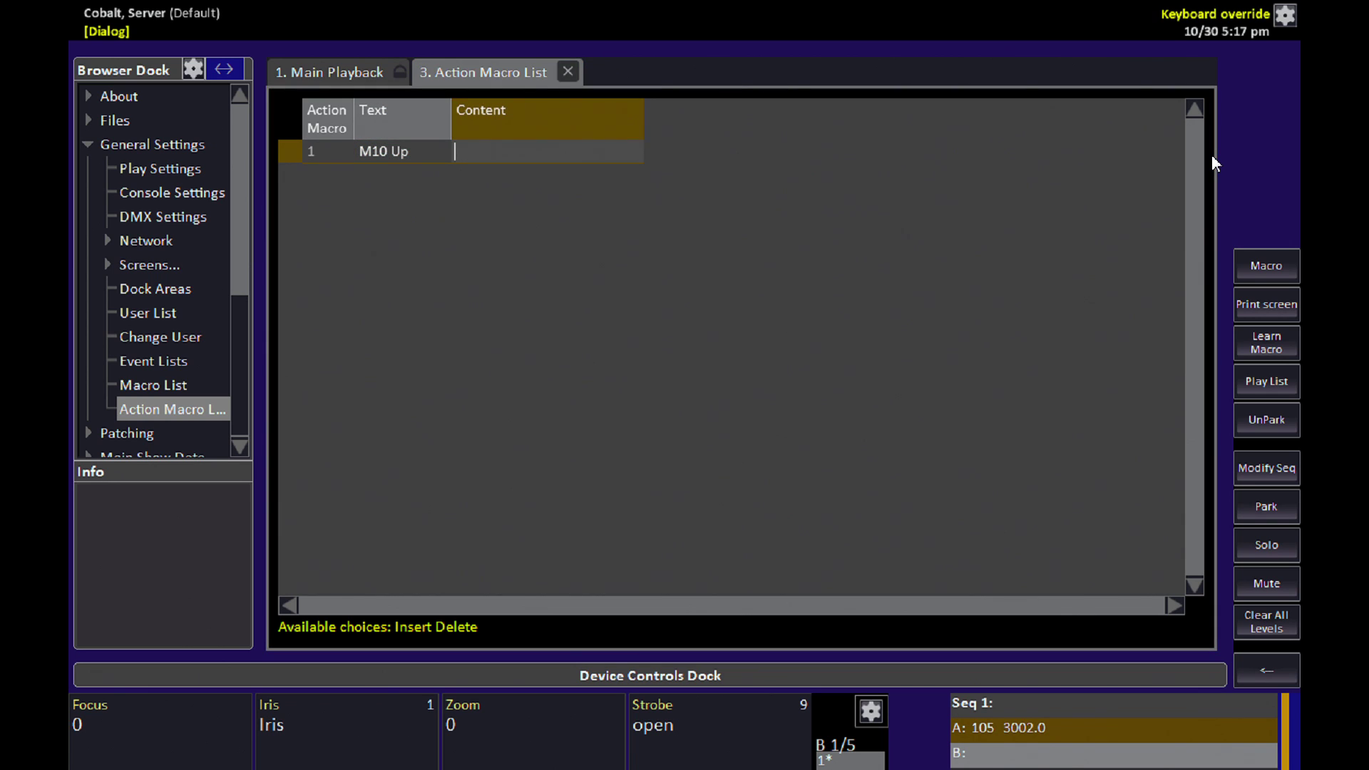
type("START M")
type("10,1")
type("00,1")
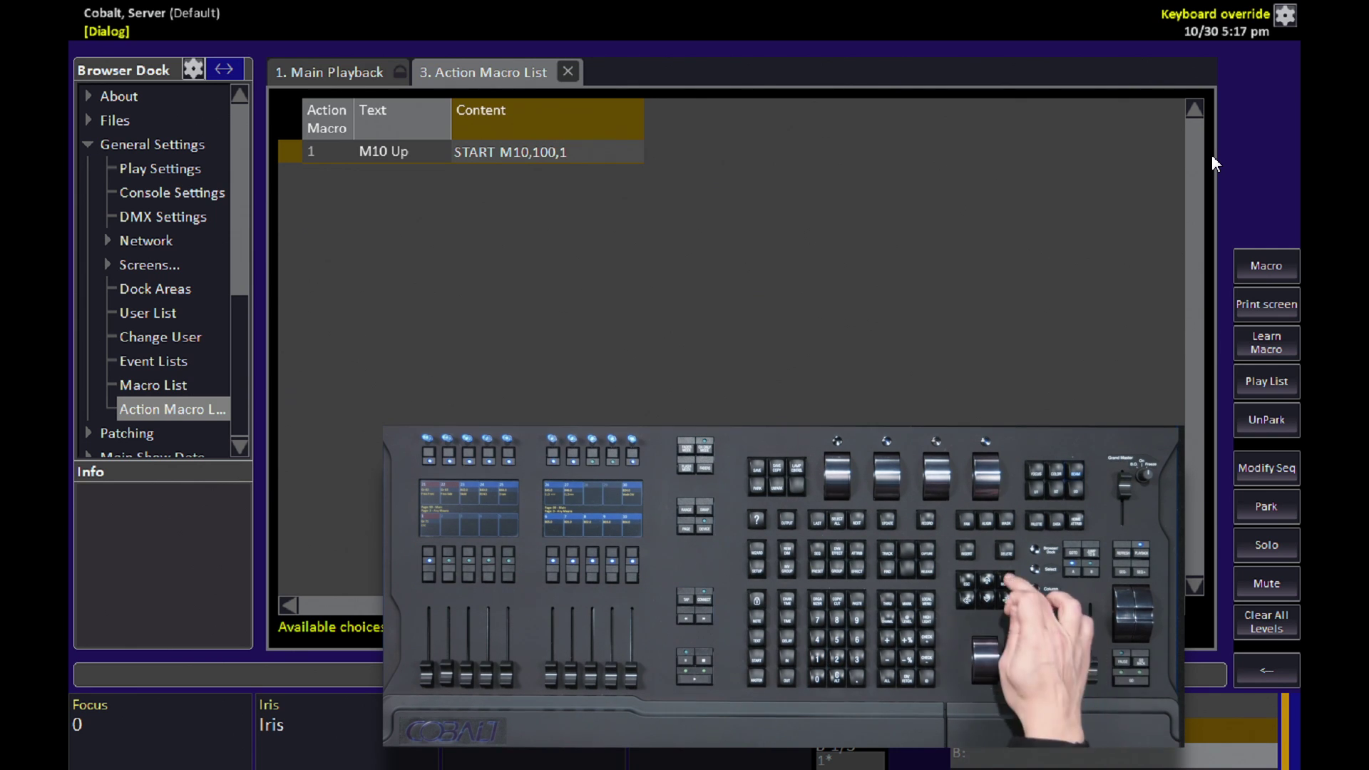
key("Return")
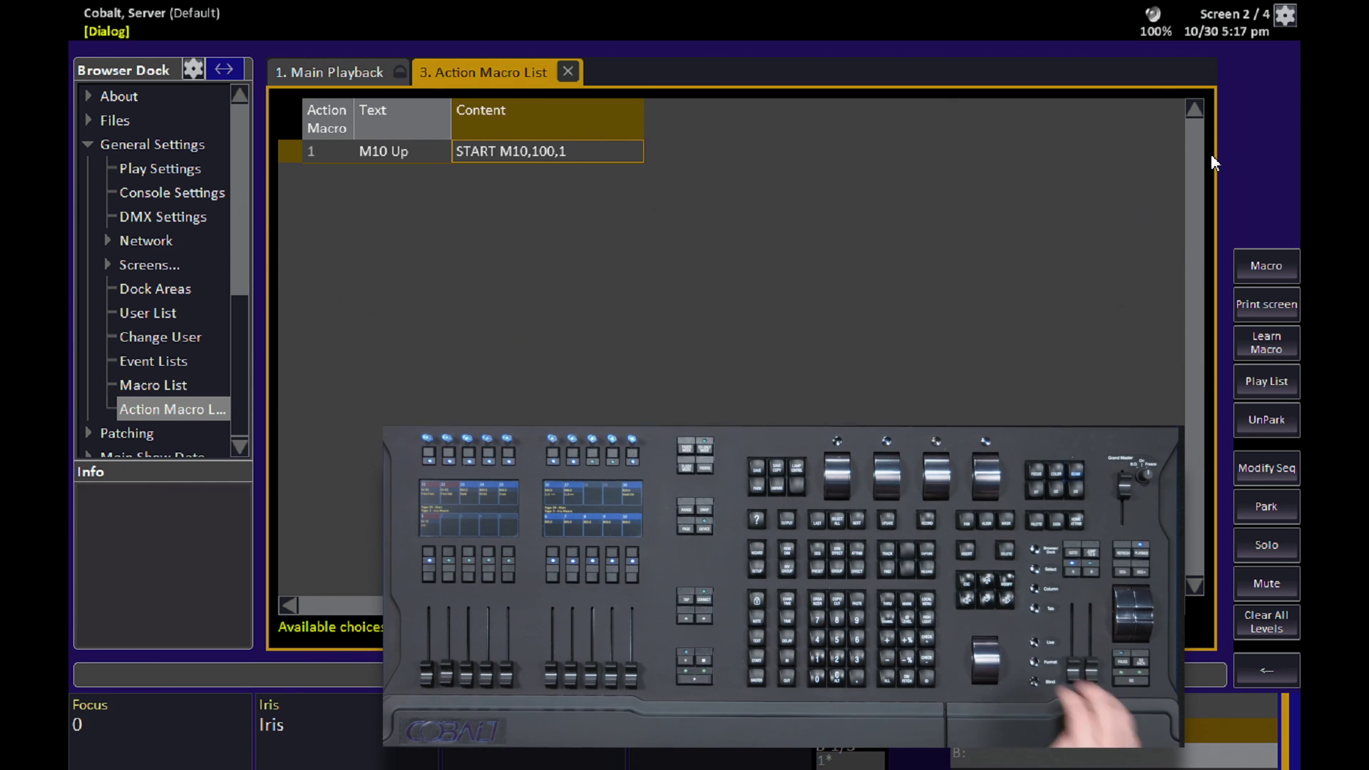
Set the Direct Select page type to Act. Macro and select the M10 Up button.
key("Escape")
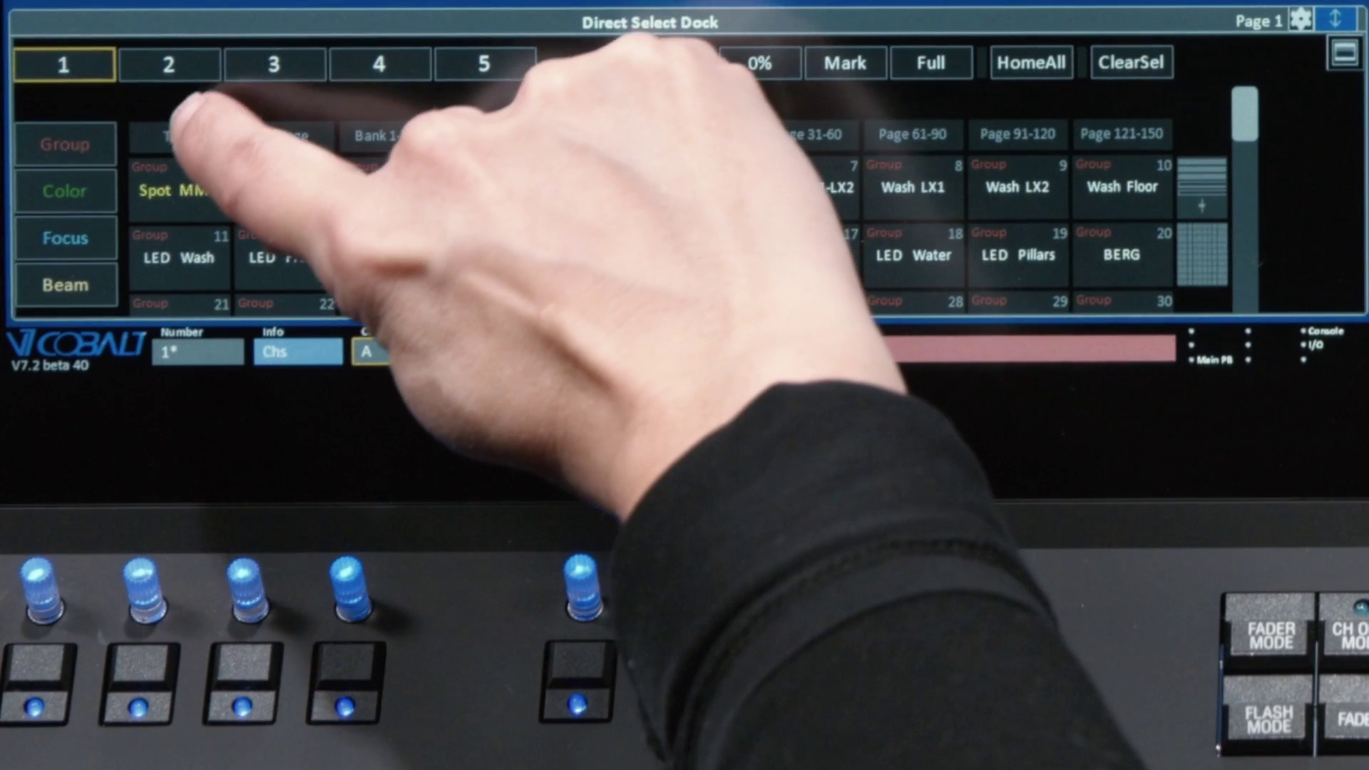
left_click(178, 135)
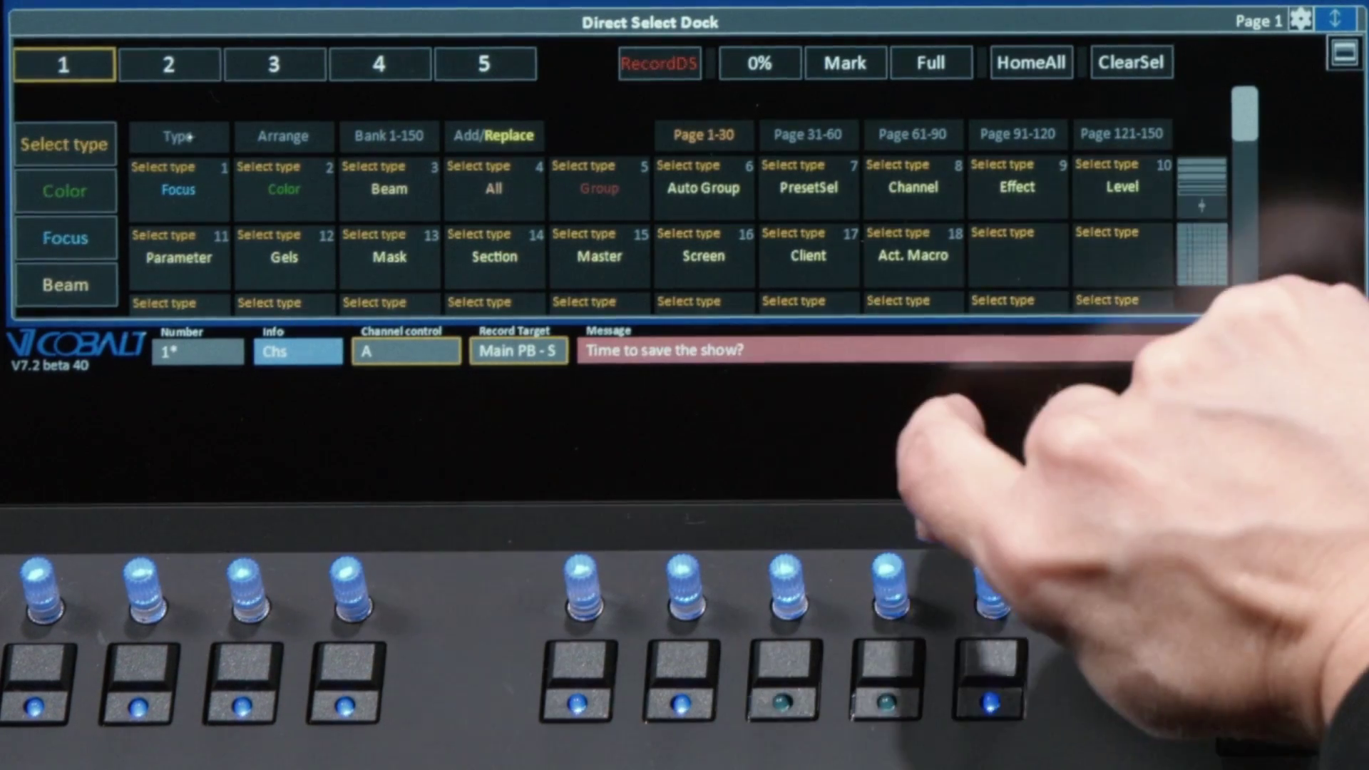
left_click(918, 278)
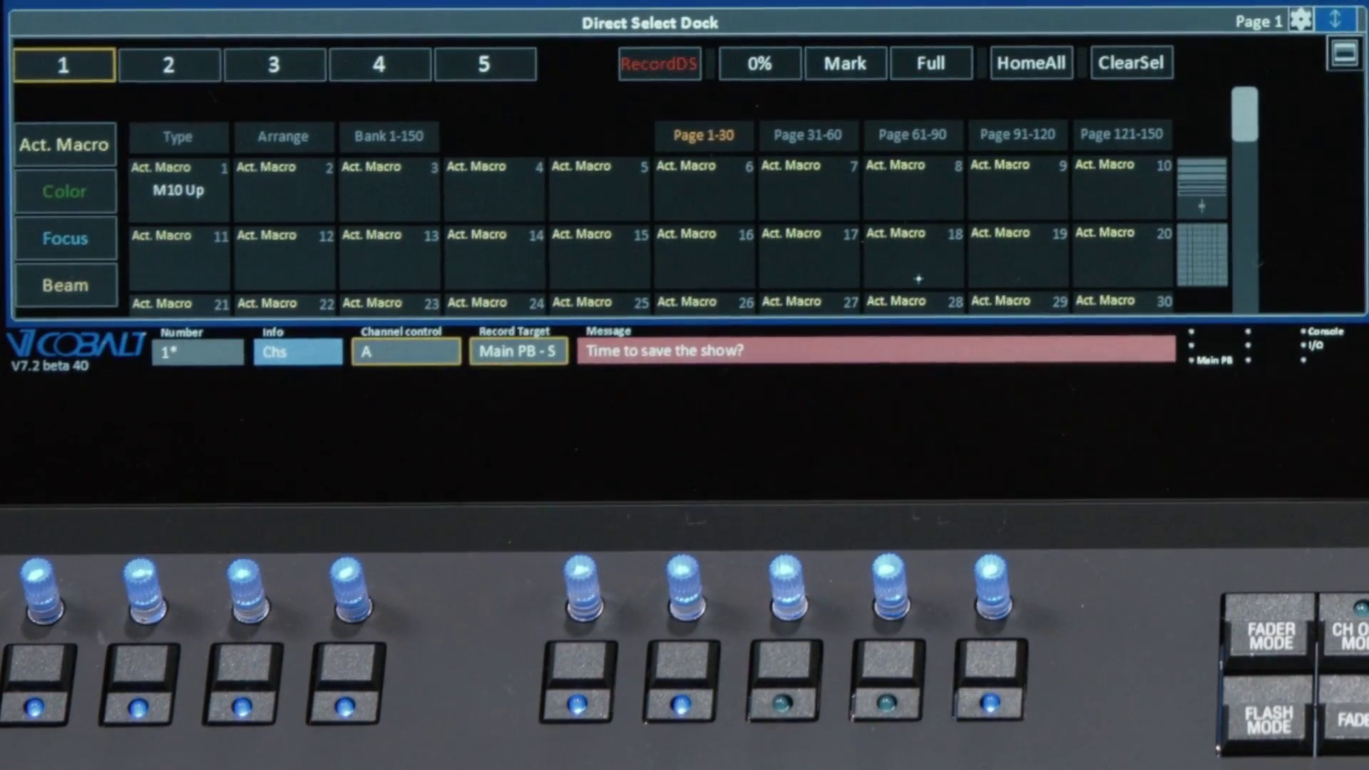
left_click(178, 189)
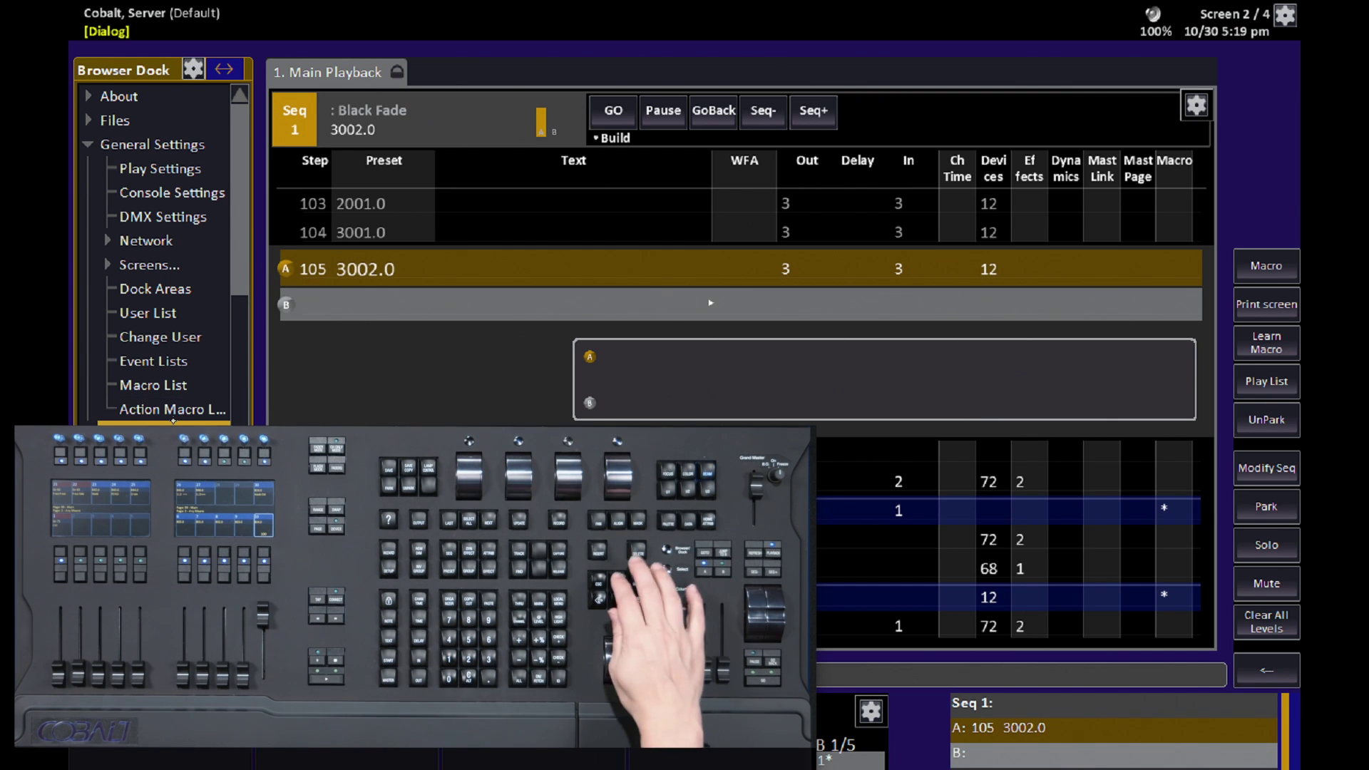
Change M10 Up's content to START M10,100,1;START M9,50.
key("Return")
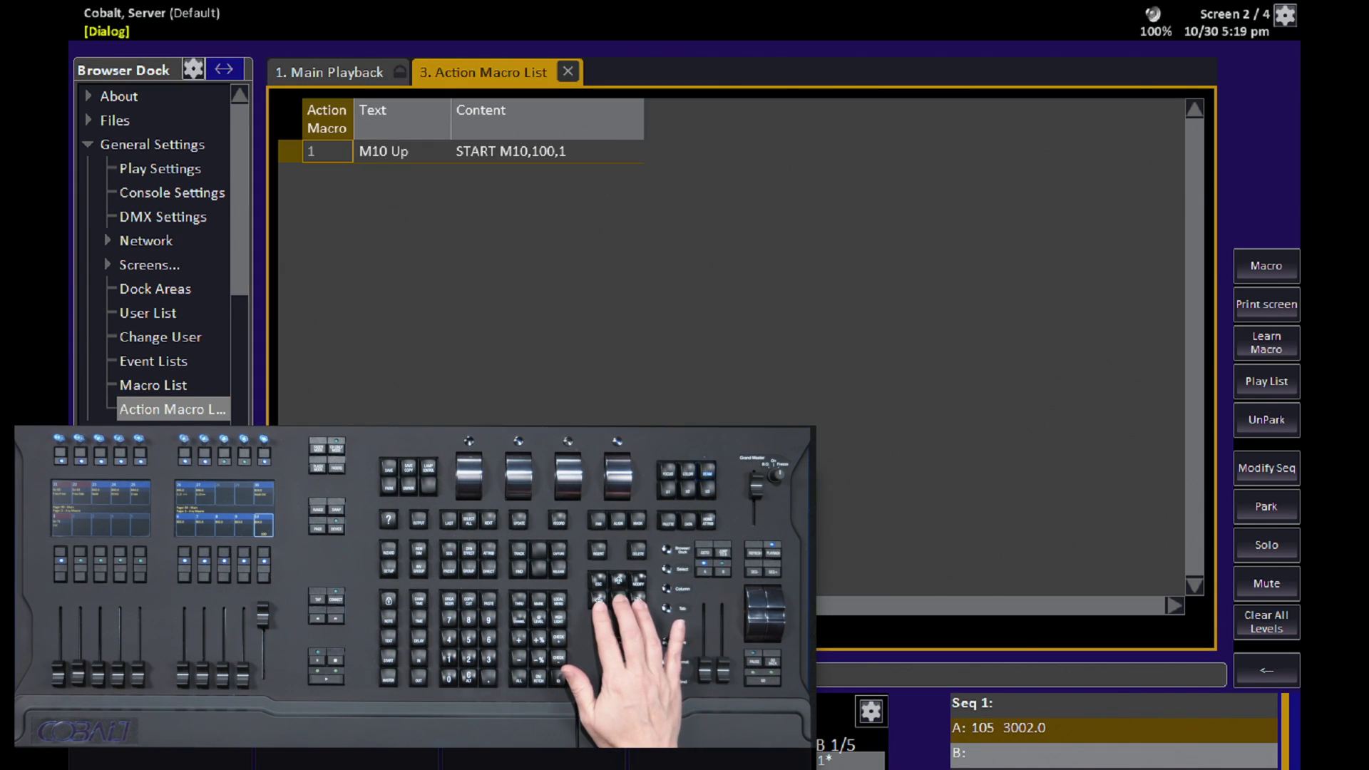
key("Right")
key("Return")
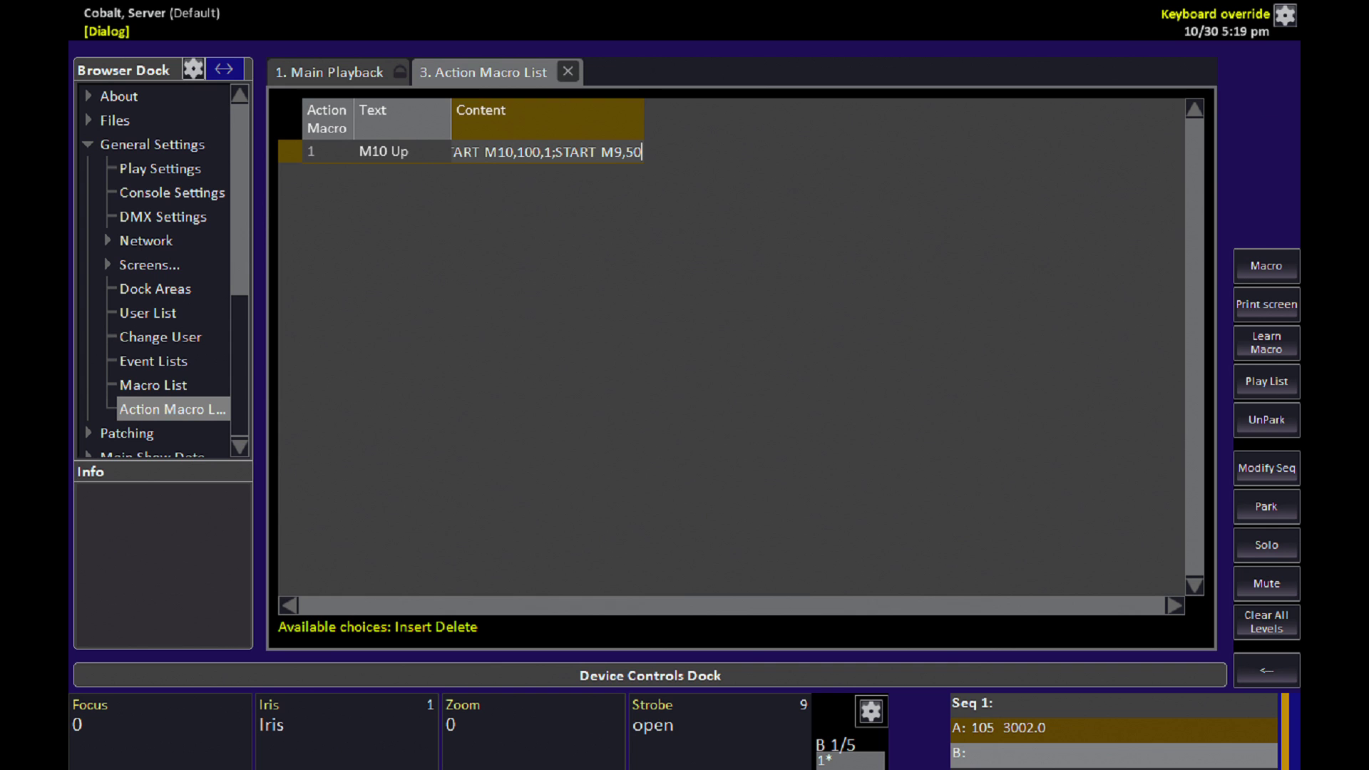
key("Return")
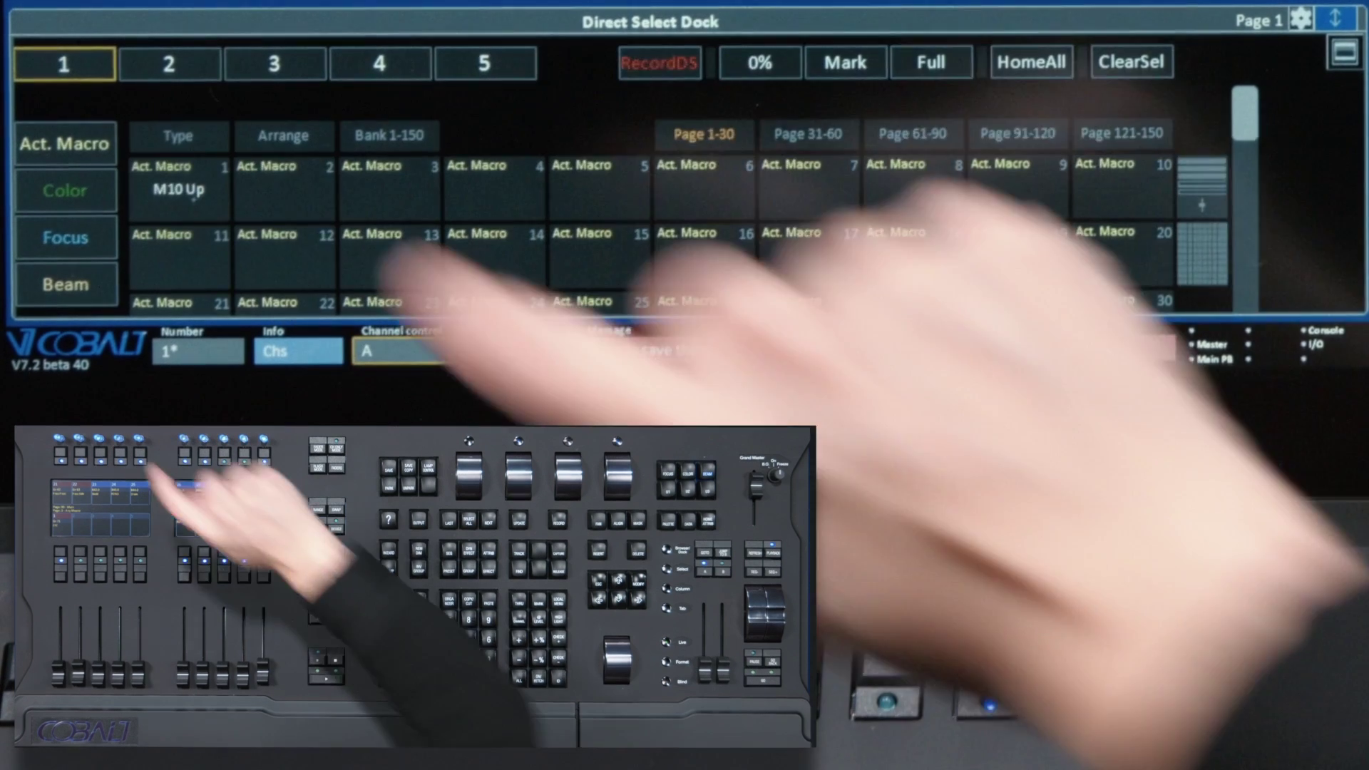
Run the M10 Up action macro from its Direct Select button.
left_click(191, 195)
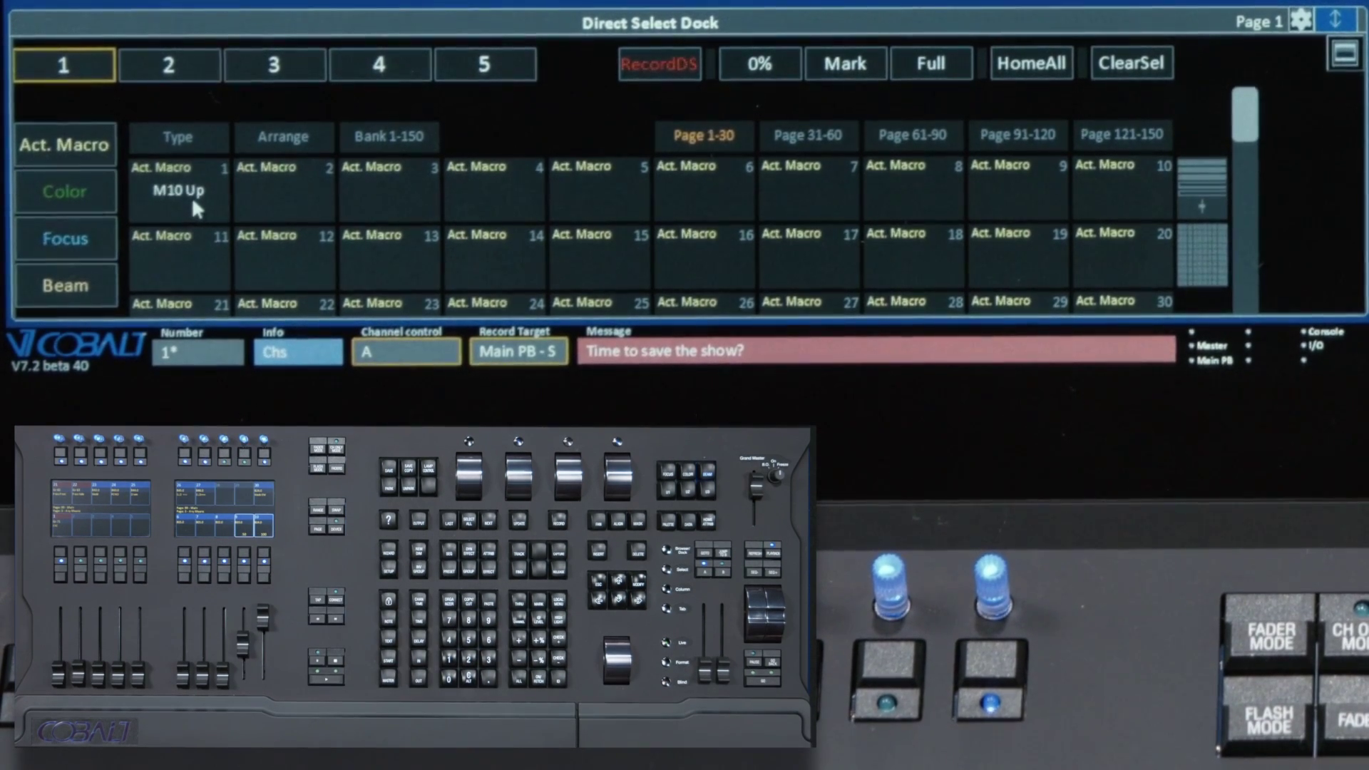